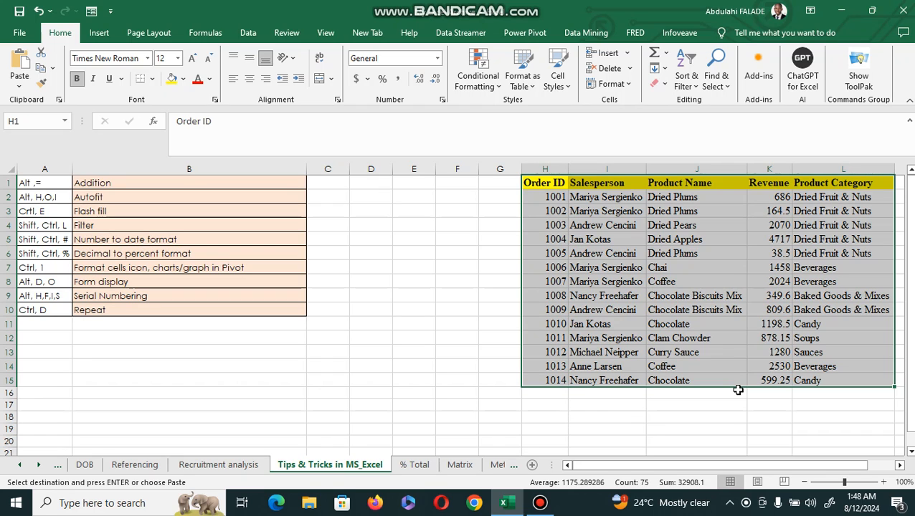
left_click(39, 183)
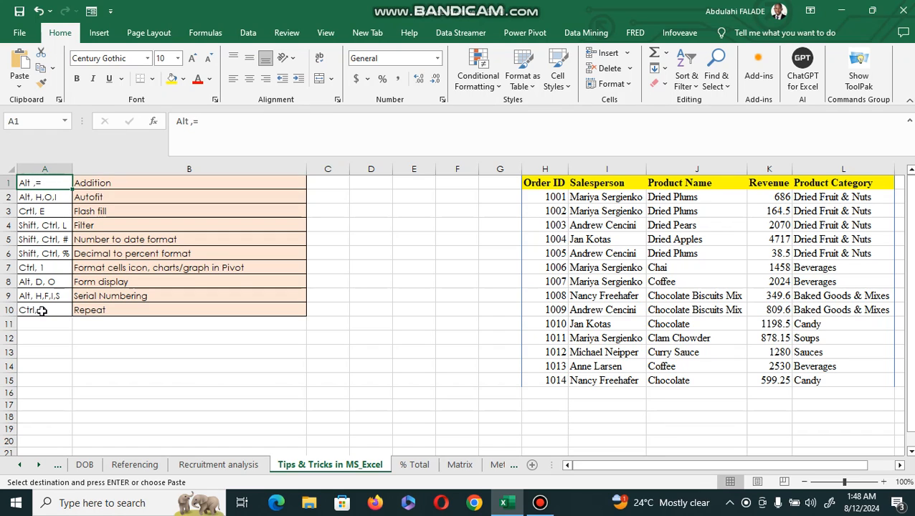
left_click(39, 310)
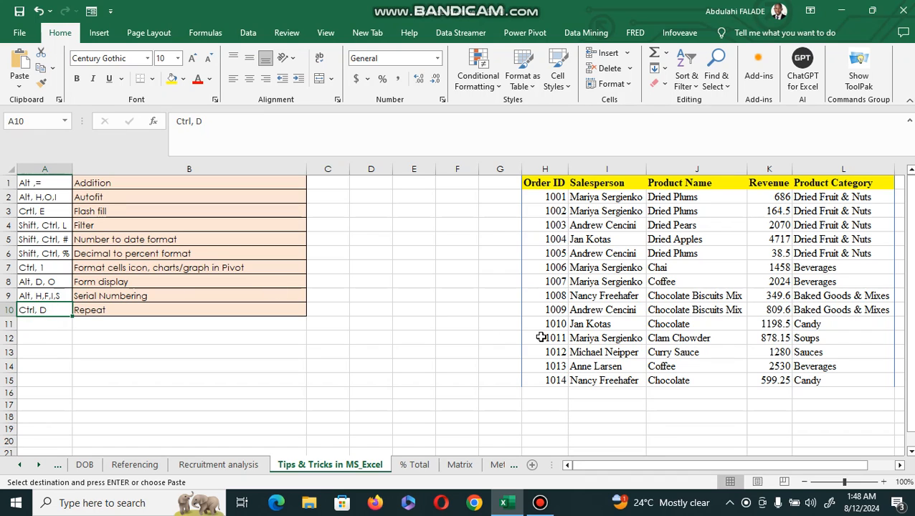
left_click(47, 179)
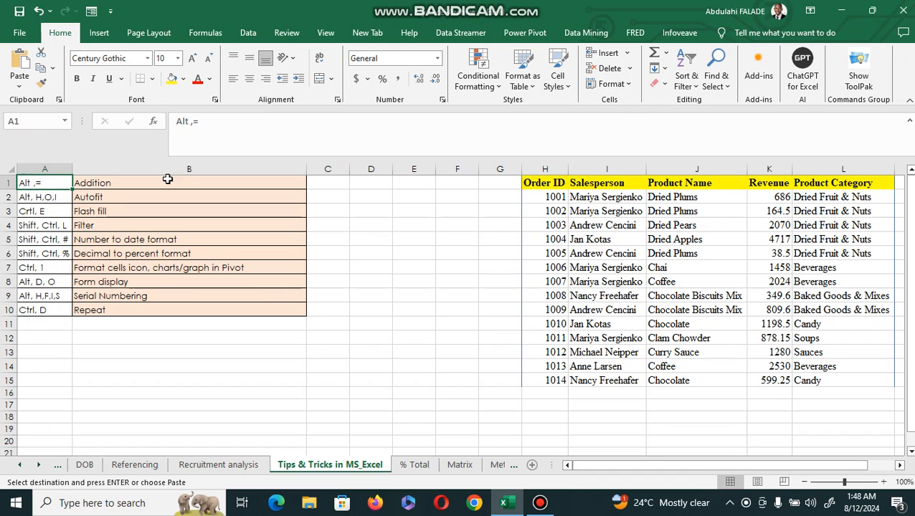
Total the Revenue column into K16 with AutoSum and make the total bold
left_click(766, 196)
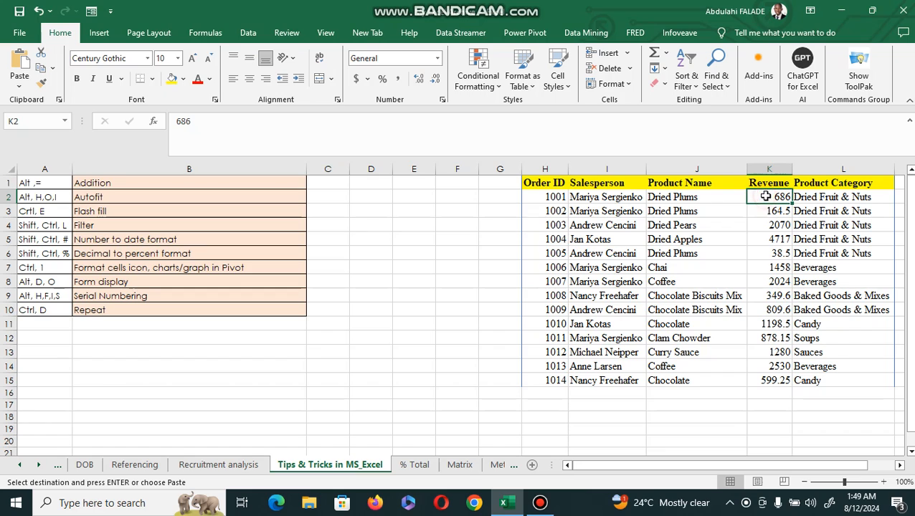
left_click_drag(766, 196, 767, 380)
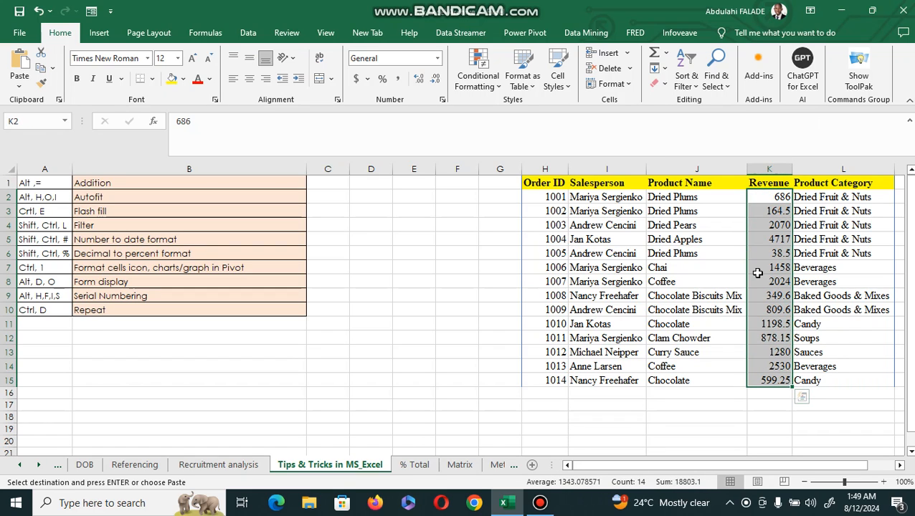
left_click(668, 54)
left_click(686, 329)
left_click_drag(773, 198, 765, 401)
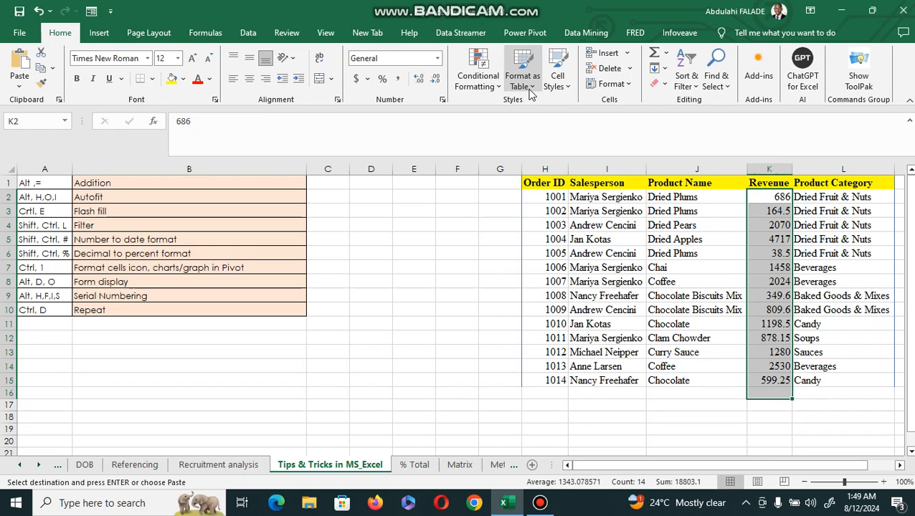
left_click(665, 53)
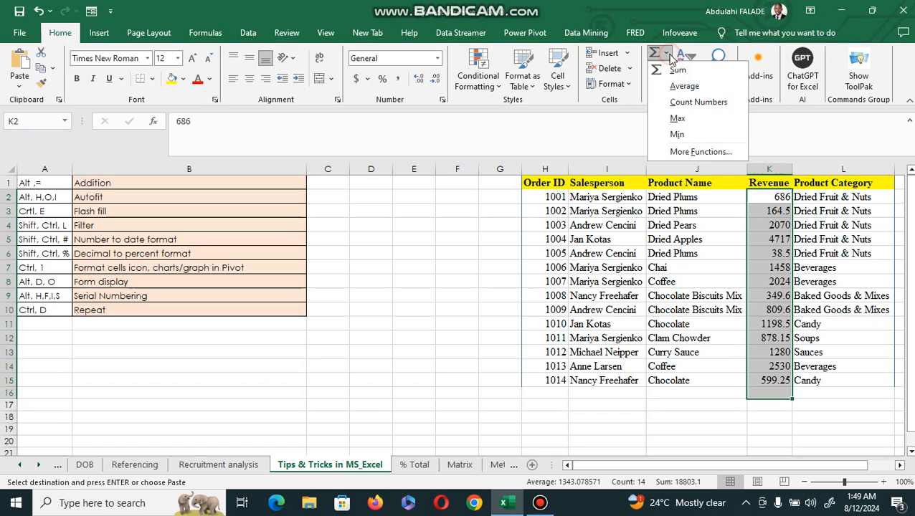
left_click(675, 70)
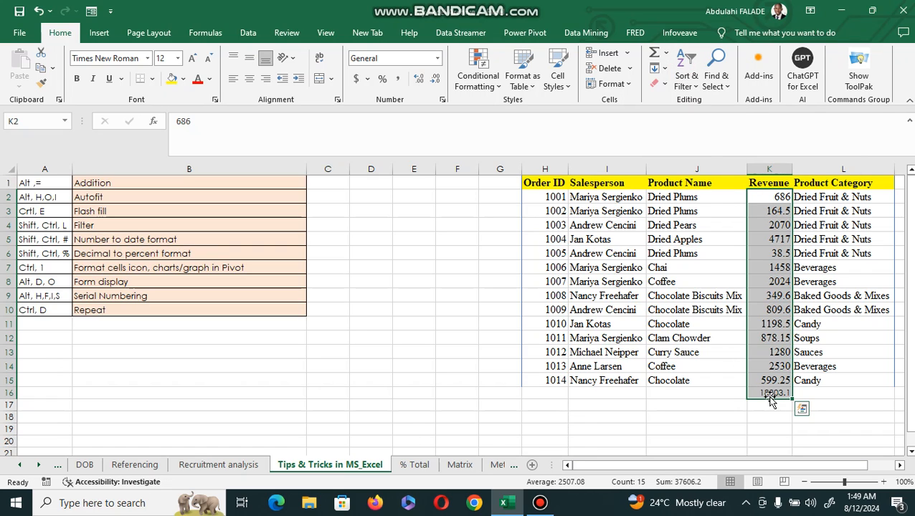
left_click(768, 394)
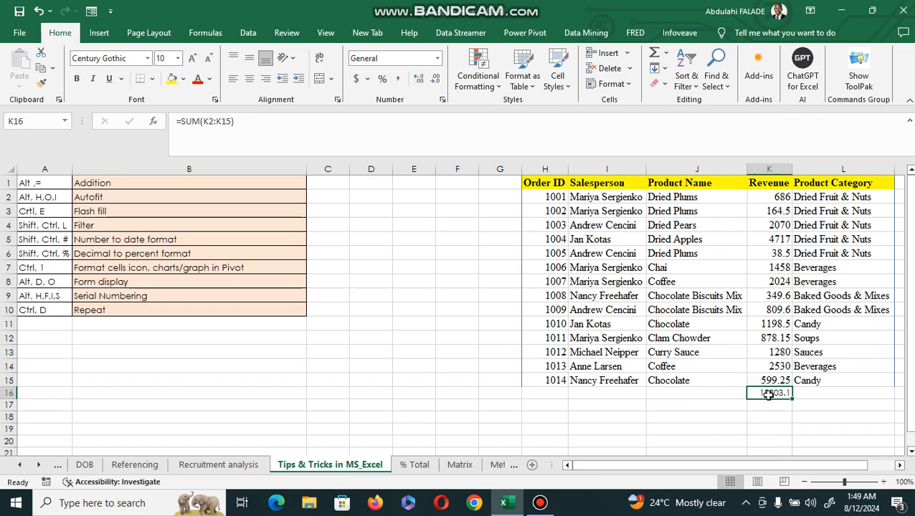
key("ctrl+b")
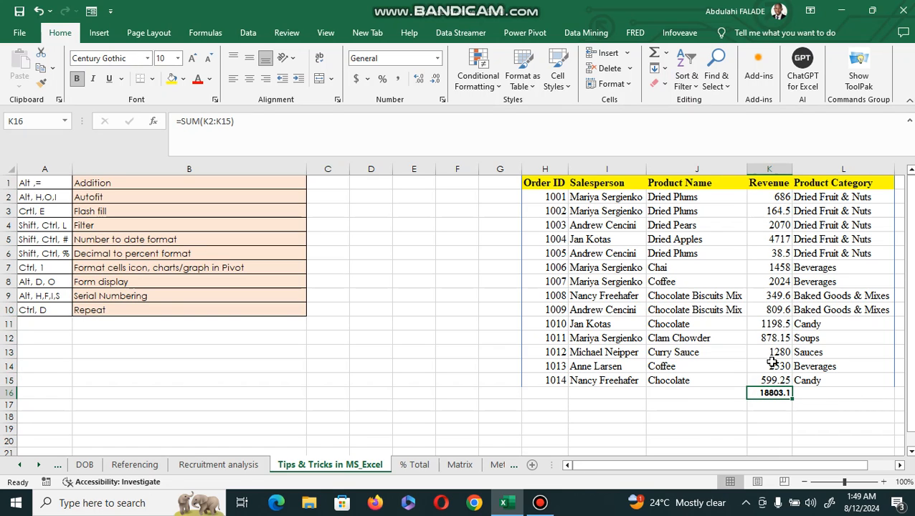
Delete the Revenue total from K16
double_click(770, 393)
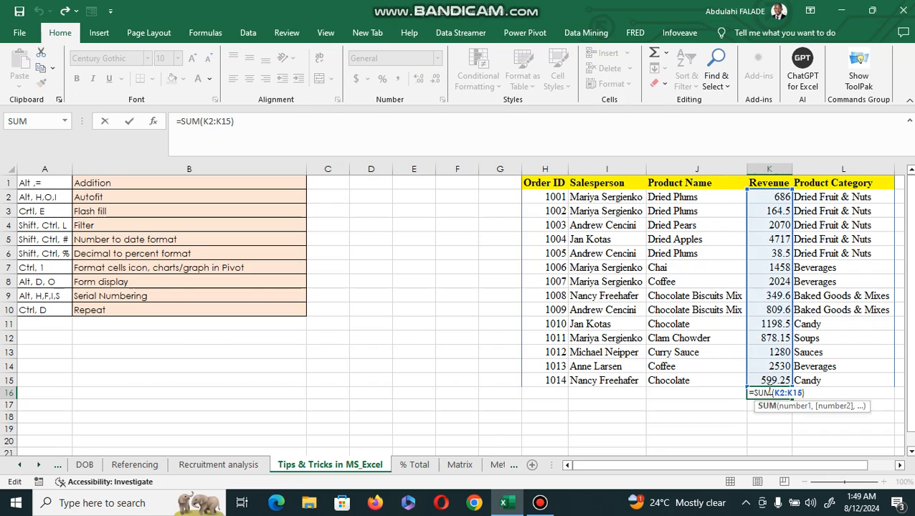
key("Escape")
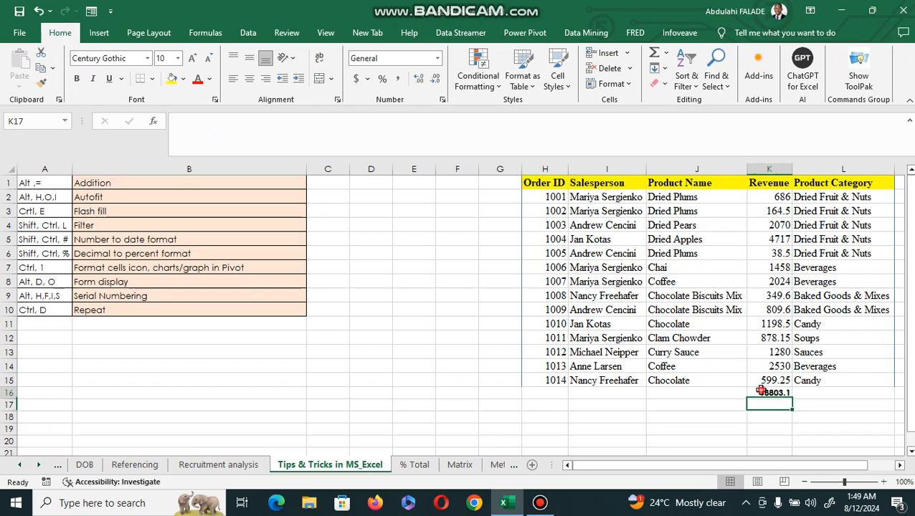
key("Delete")
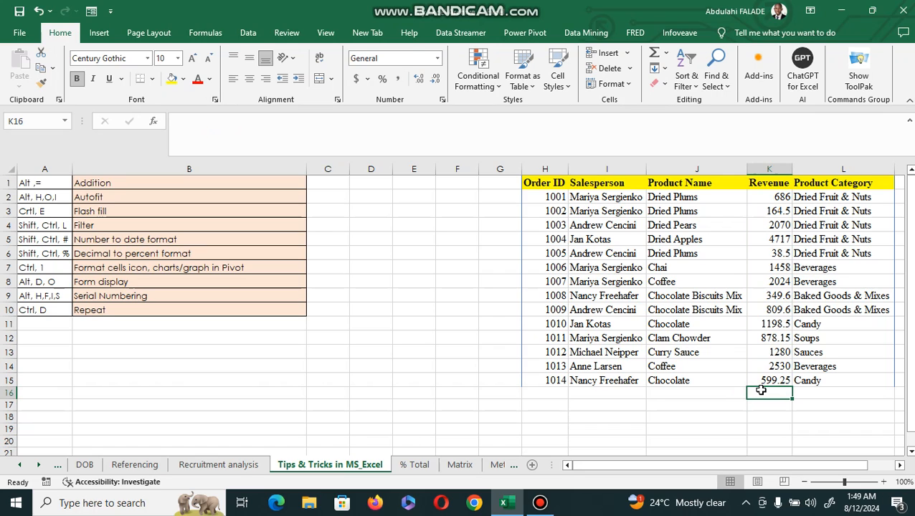
Sum the Revenue values K2:K15 into K16 again with the AutoSum shortcut
key("alt")
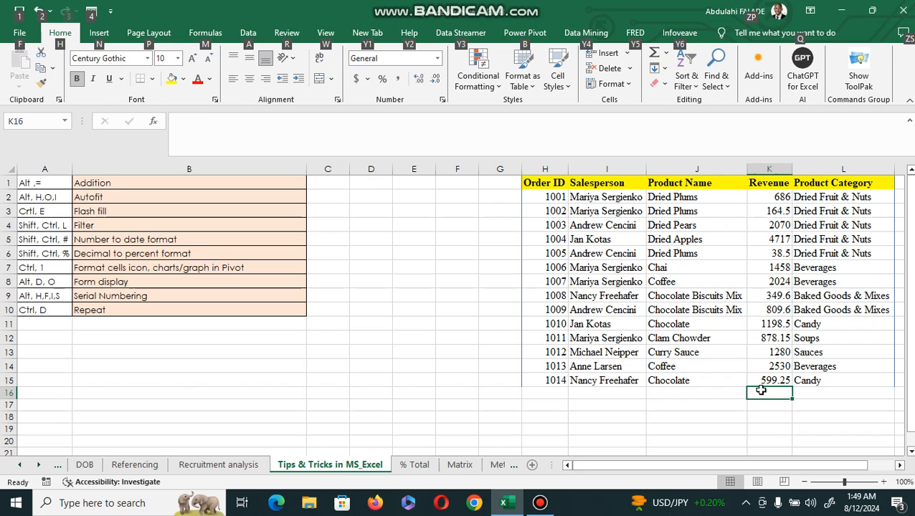
key("alt+=")
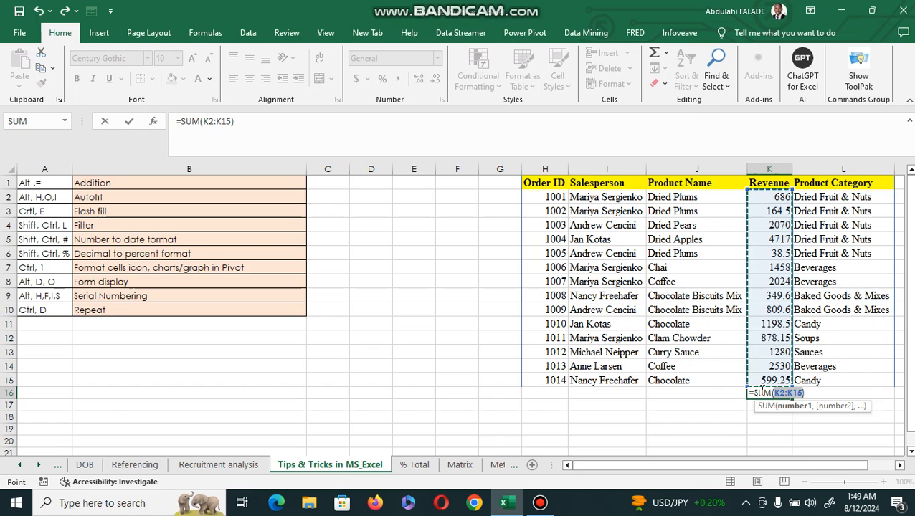
key("Return")
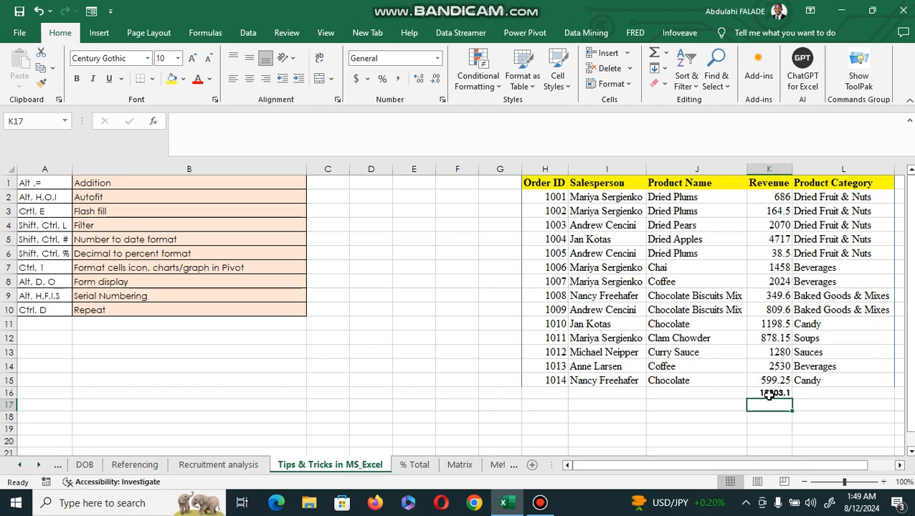
left_click(768, 393)
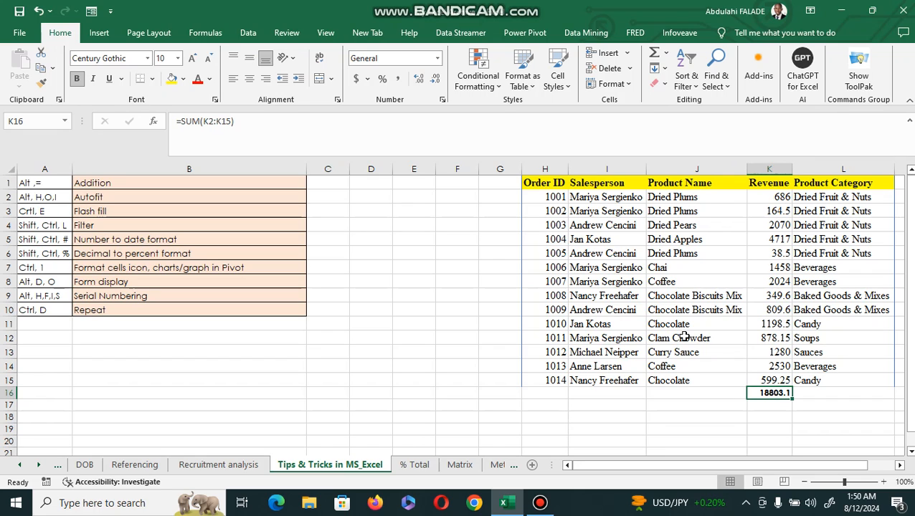
Clear the Revenue total from K16
left_click(41, 210)
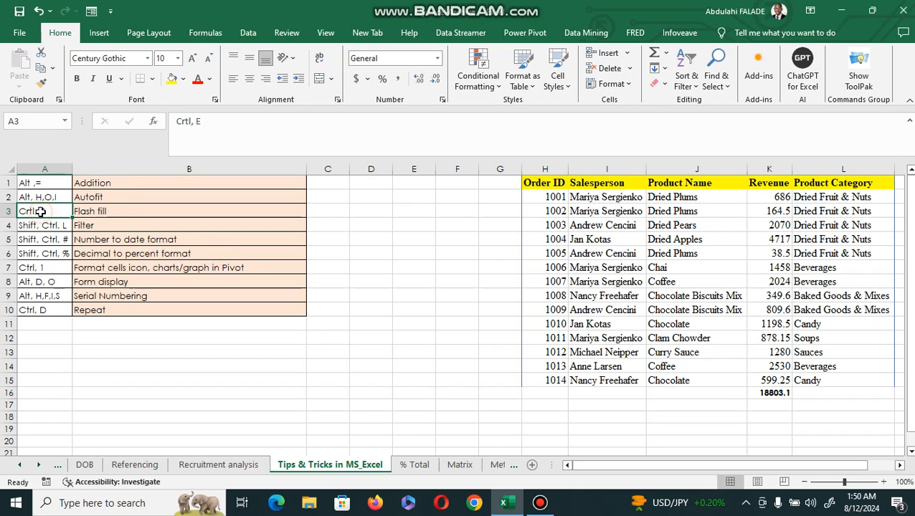
left_click(119, 192)
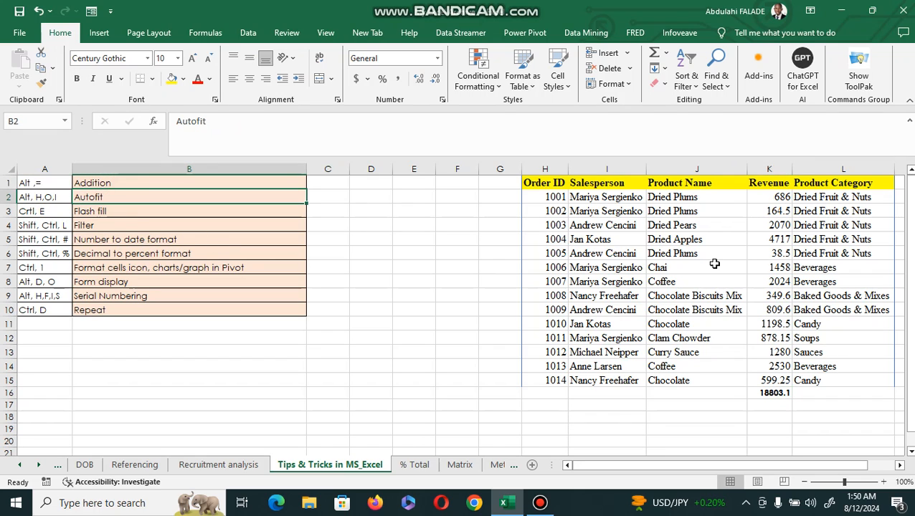
left_click(769, 391)
key("Delete")
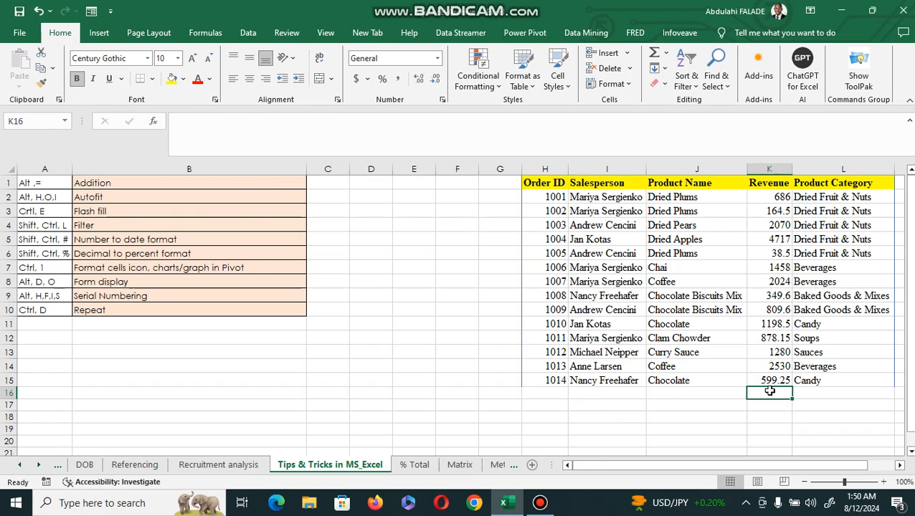
Copy the sales table H1:L15
key("Right")
key("Right")
key("Right")
key("Right")
key("Right")
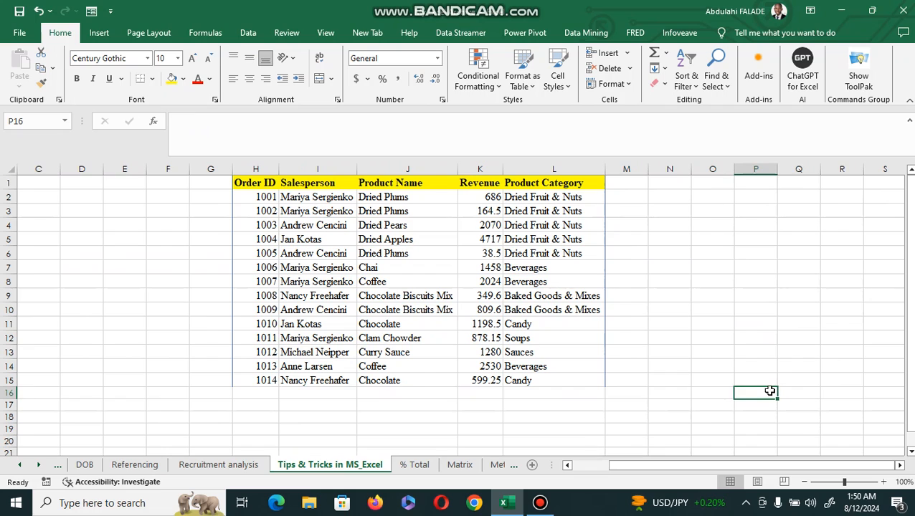
key("Right")
key("Right")
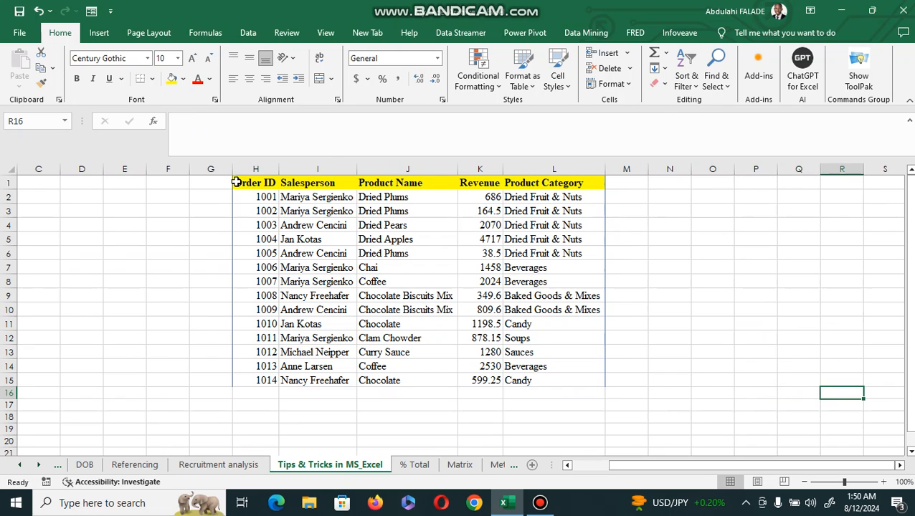
left_click_drag(236, 183, 581, 382)
key("ctrl+c")
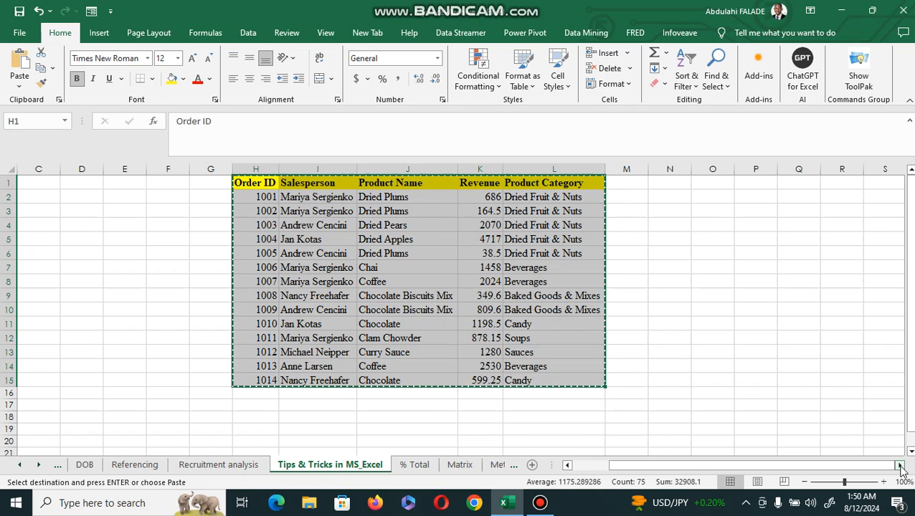
Paste the copied sales table starting at cell R1
scroll(902, 466, "right", 4)
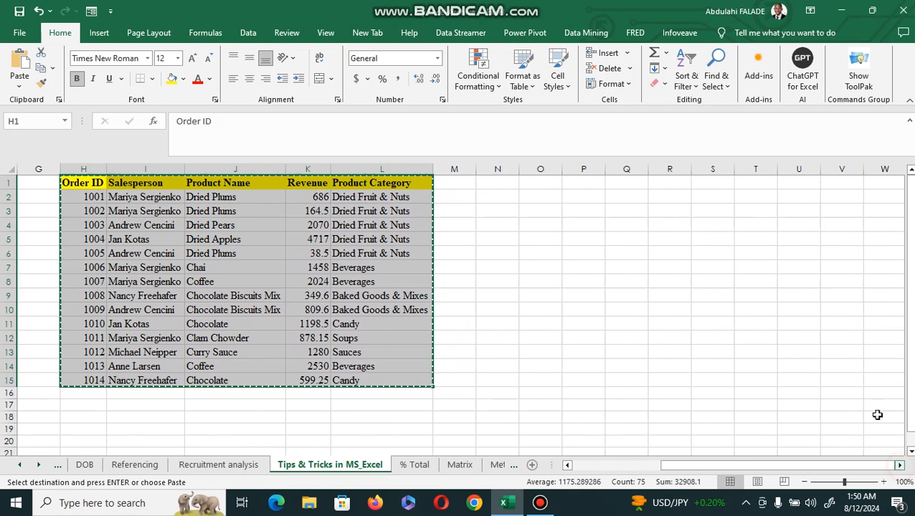
left_click(672, 182)
key("ctrl+v")
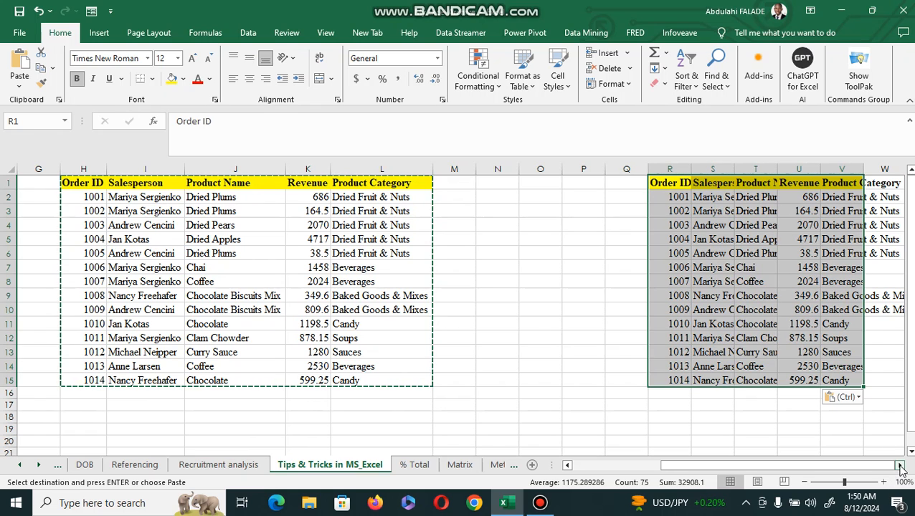
Autofit the column widths of the pasted table and undo it
scroll(900, 466, "right", 3)
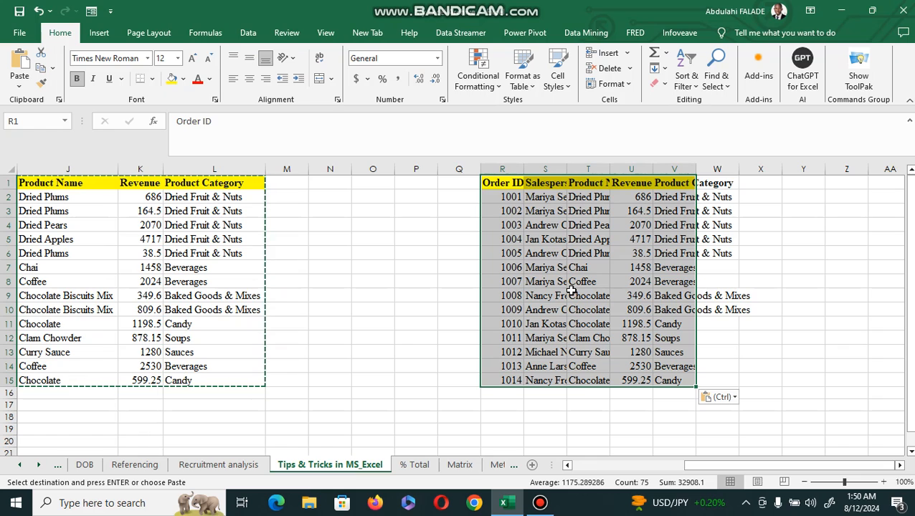
key("alt")
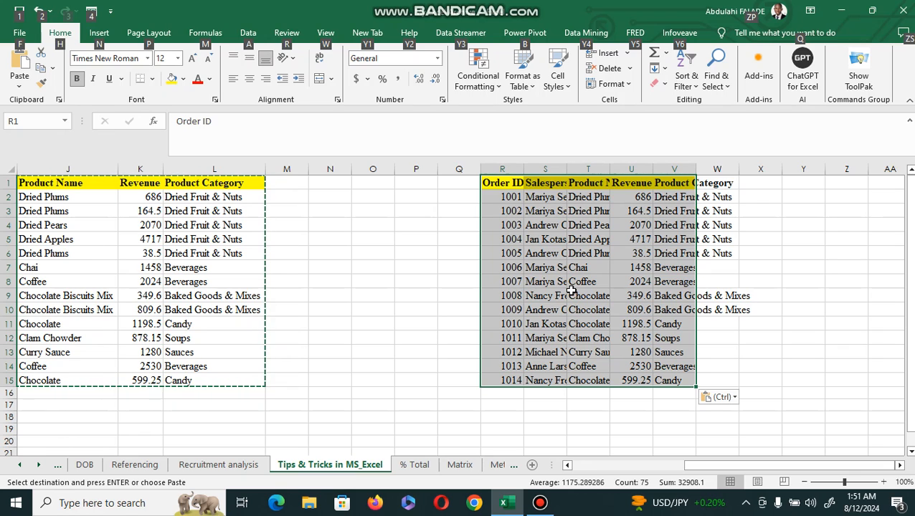
key("Escape")
key("alt+h")
key("o")
key("i")
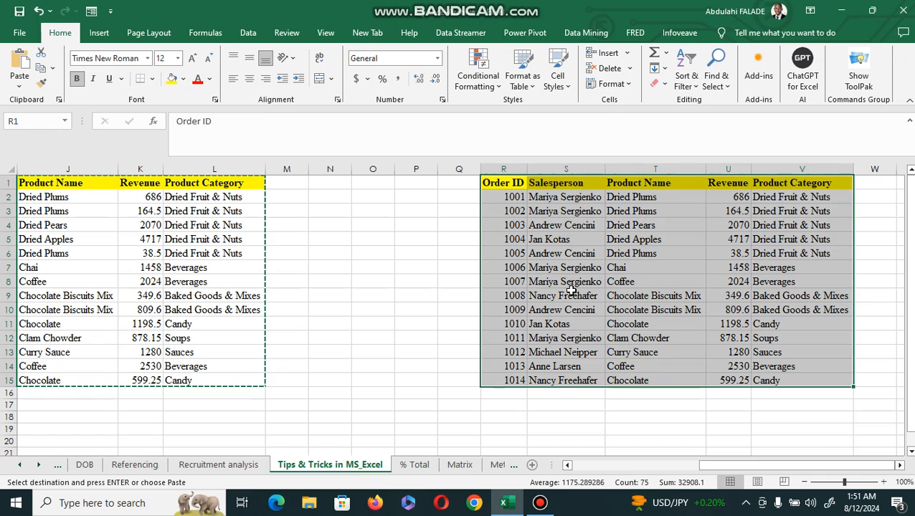
key("ctrl+z")
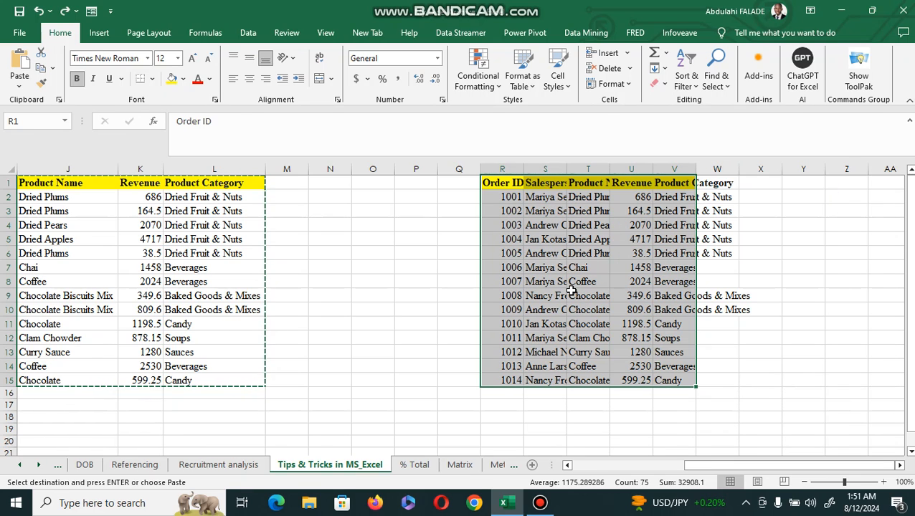
key("alt")
left_click(667, 85)
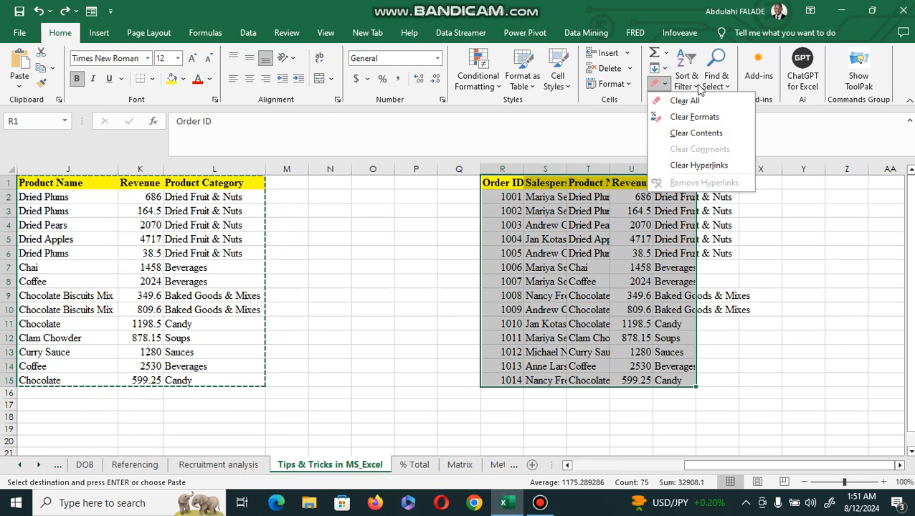
left_click(628, 85)
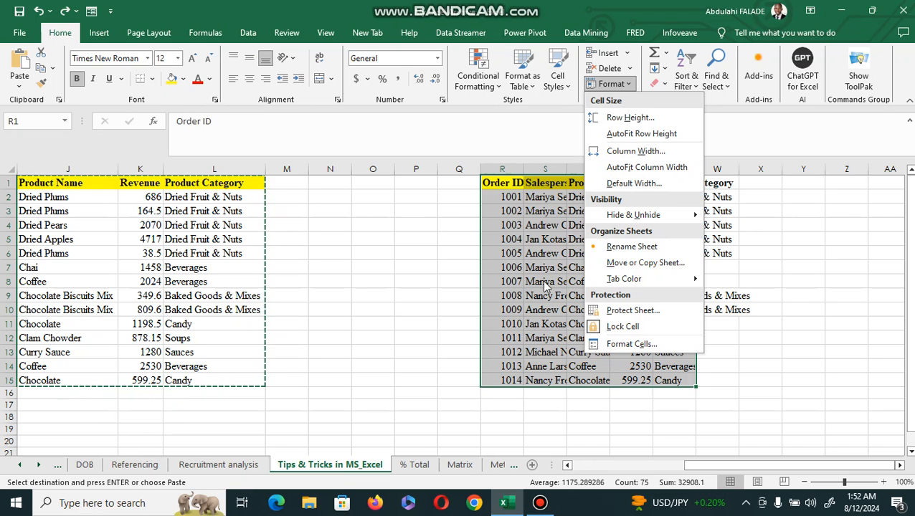
left_click(455, 301)
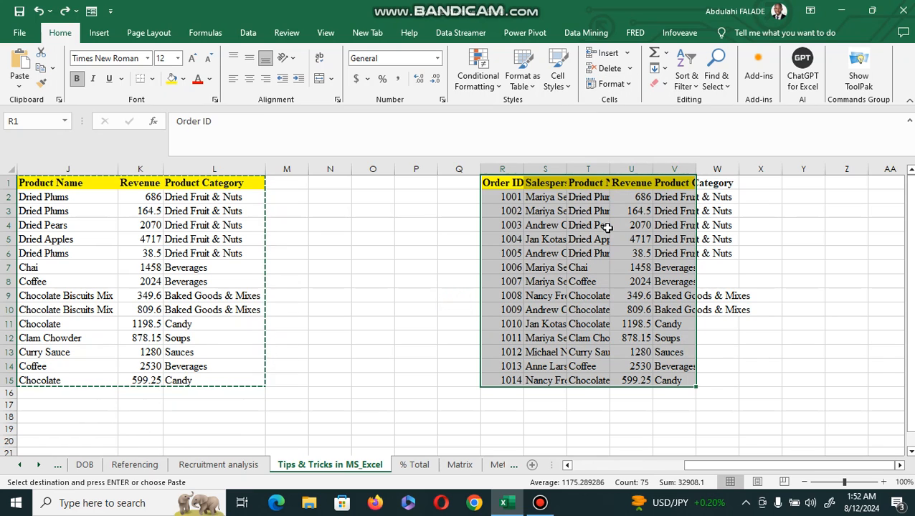
key("alt")
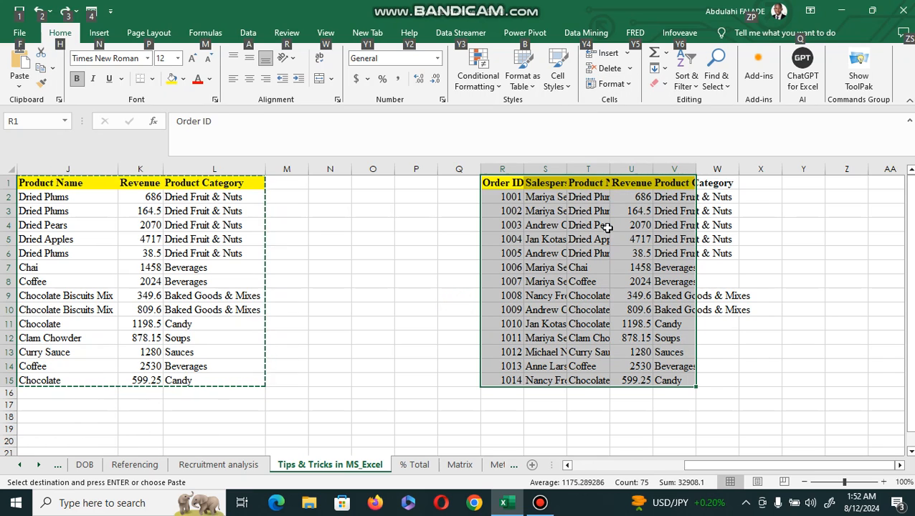
Autofit the column widths of the pasted sales table starting at R1
key("o")
key("i")
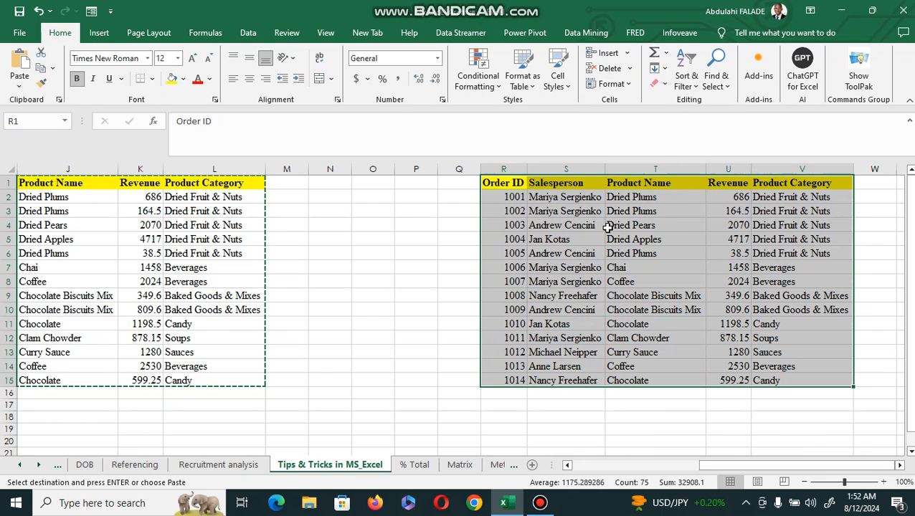
left_click(557, 266)
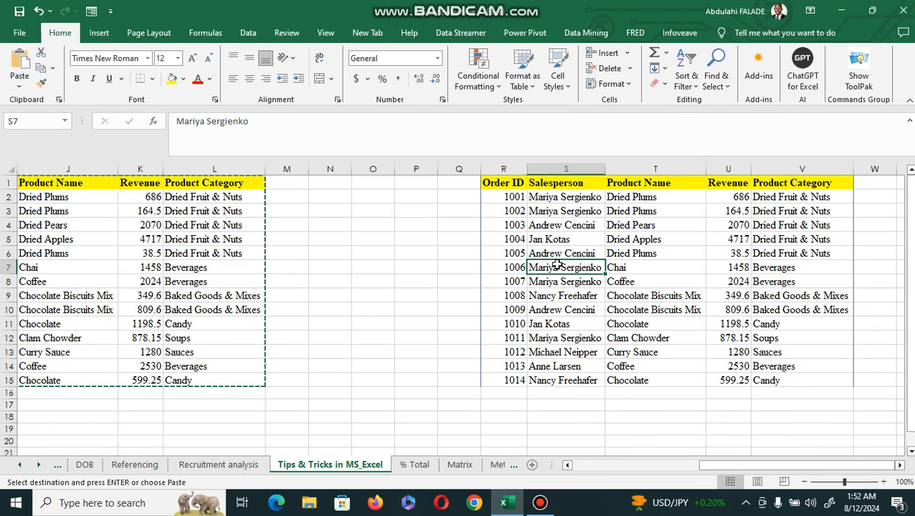
key("Left")
key("Left")
key("Left")
key("Left")
key("Left")
key("Left")
key("Left")
key("Left")
key("Left")
key("Left")
key("Left")
key("Left")
key("Left")
key("Left")
key("Left")
key("Left")
key("Left")
key("Left")
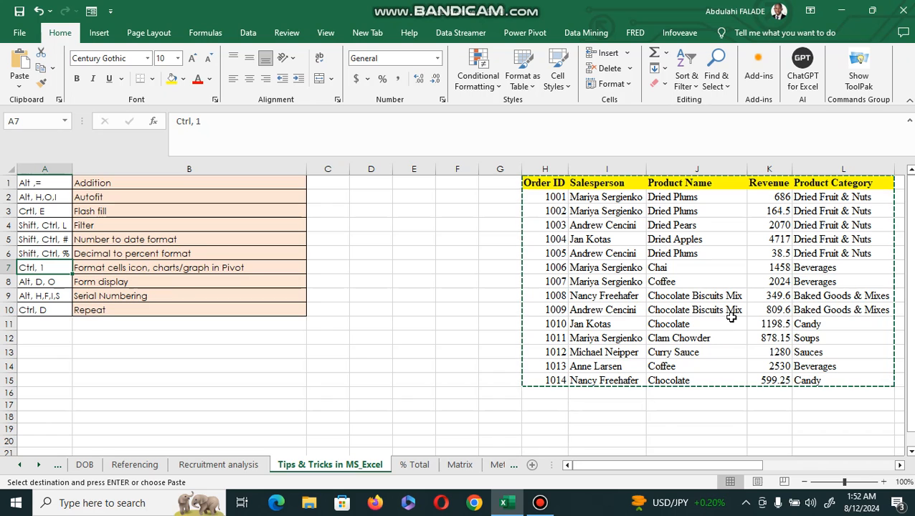
left_click(900, 465)
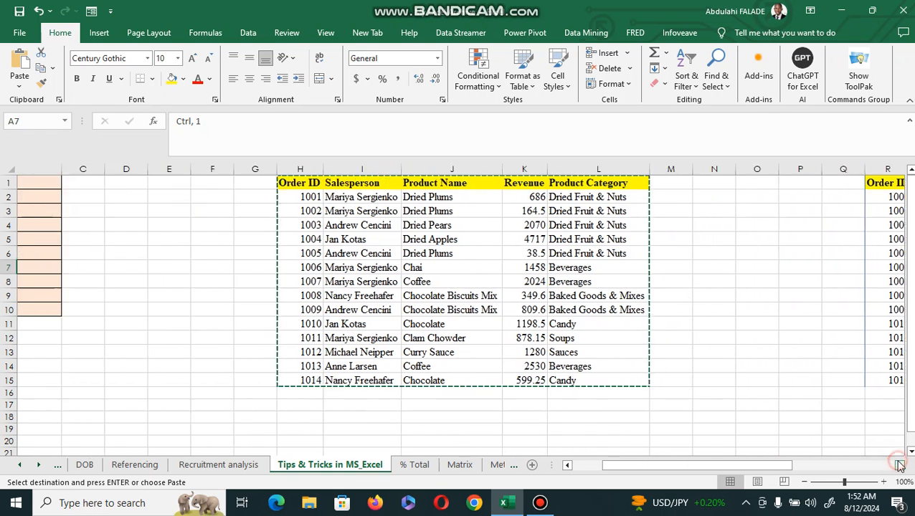
left_click(900, 465)
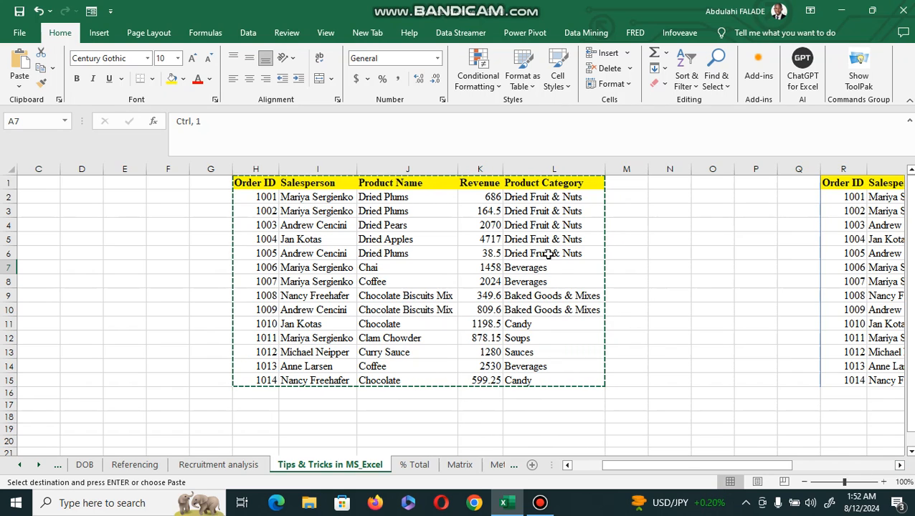
left_click(295, 126)
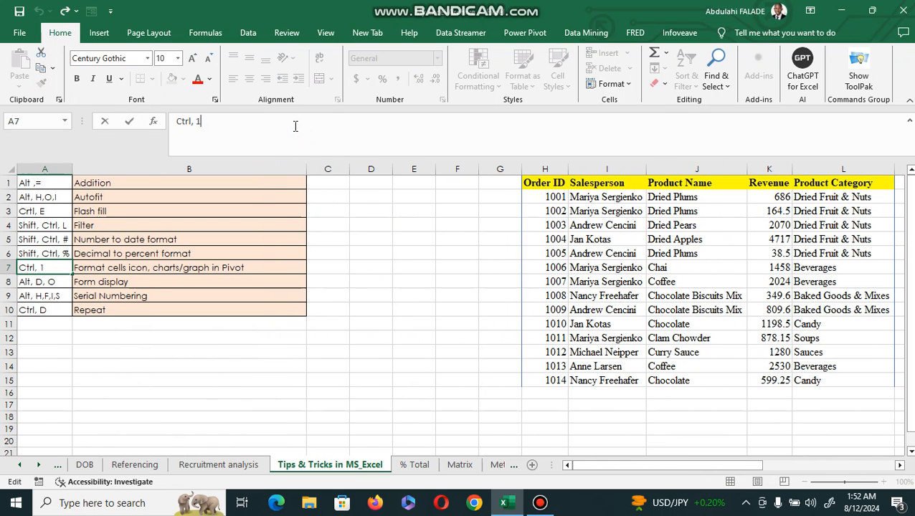
left_click(304, 263)
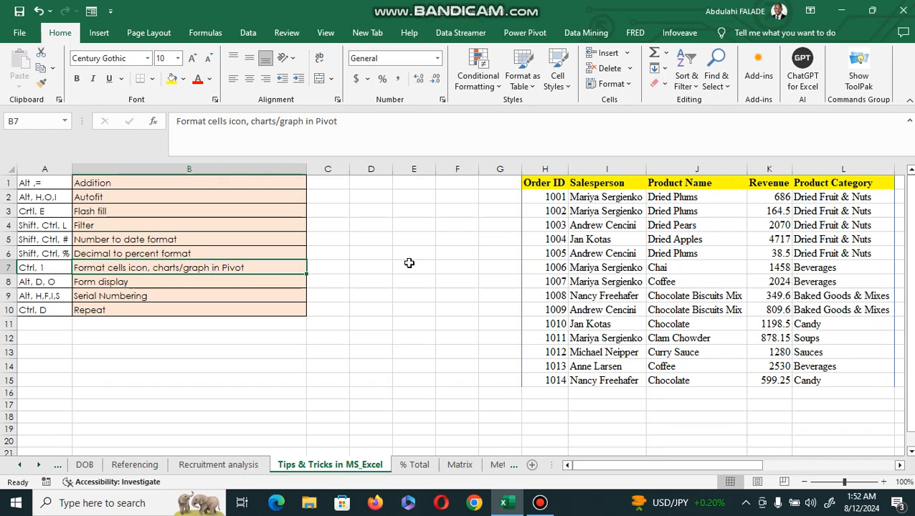
left_click(508, 293)
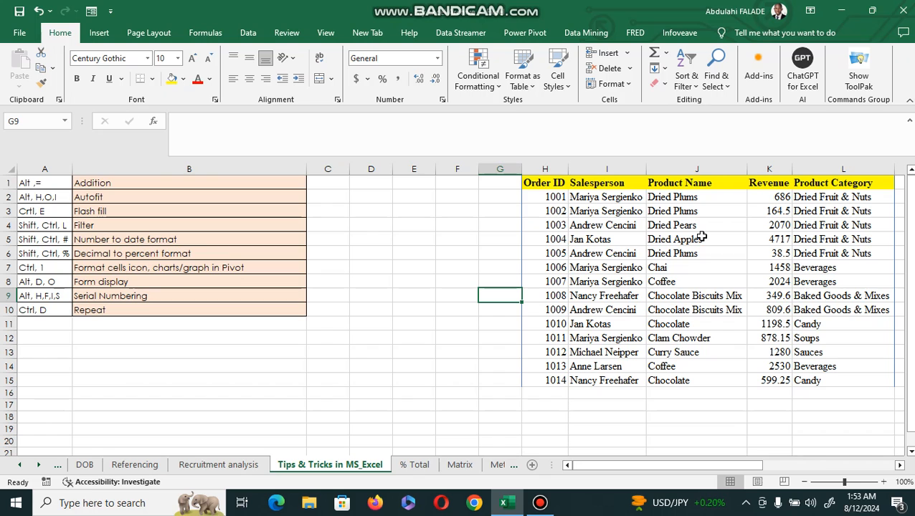
Flash fill salespeople's first names into M2:M15 from the example Mariya, then clear the column
left_click(679, 300)
key("Right")
key("Right")
key("Right")
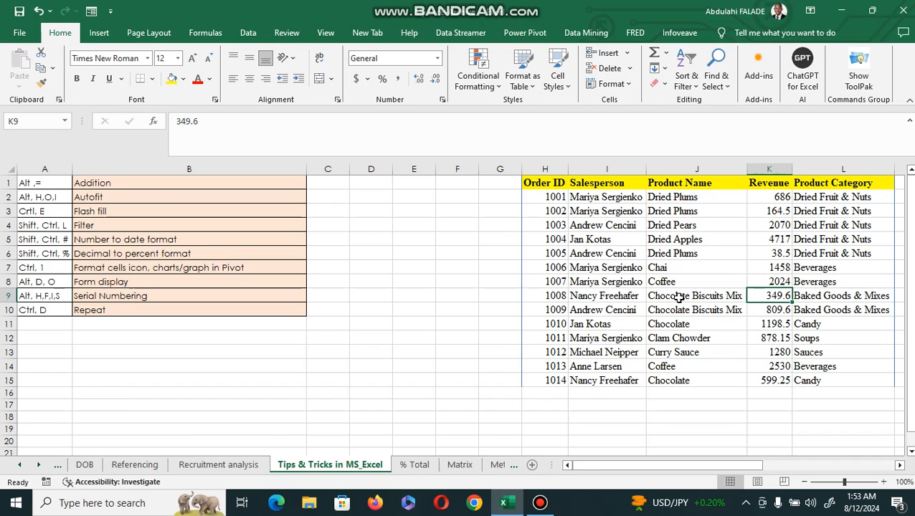
key("Right")
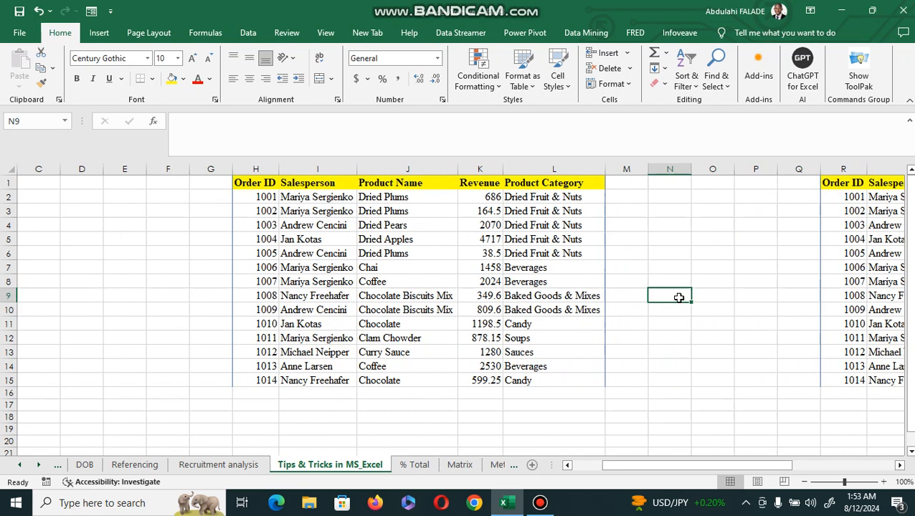
left_click(627, 200)
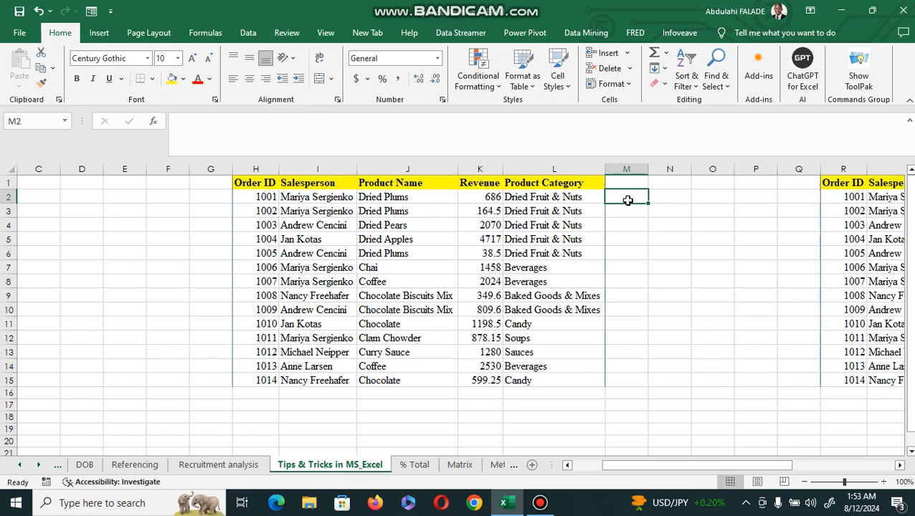
type("Mariya")
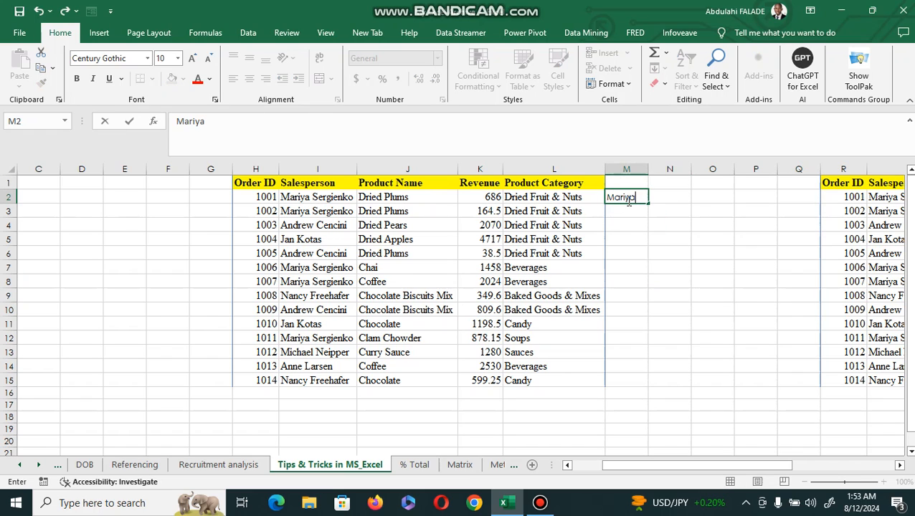
left_click(654, 231)
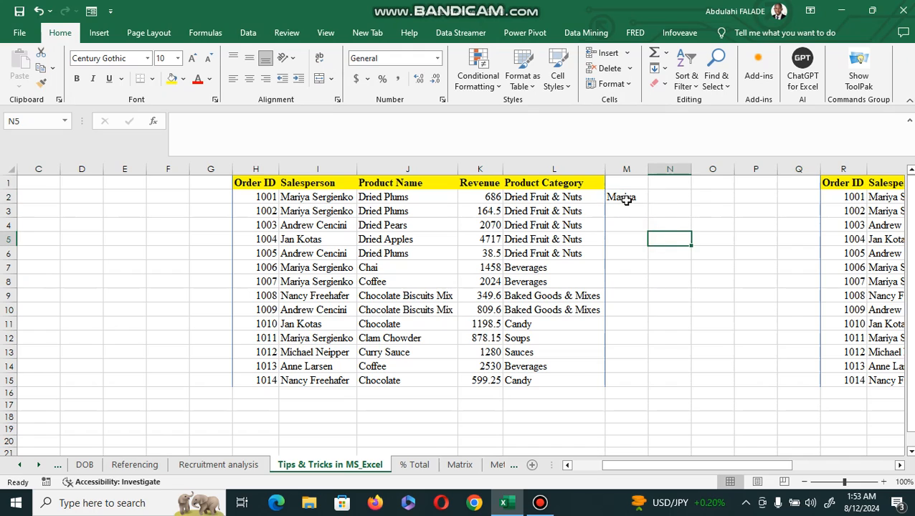
left_click(626, 199)
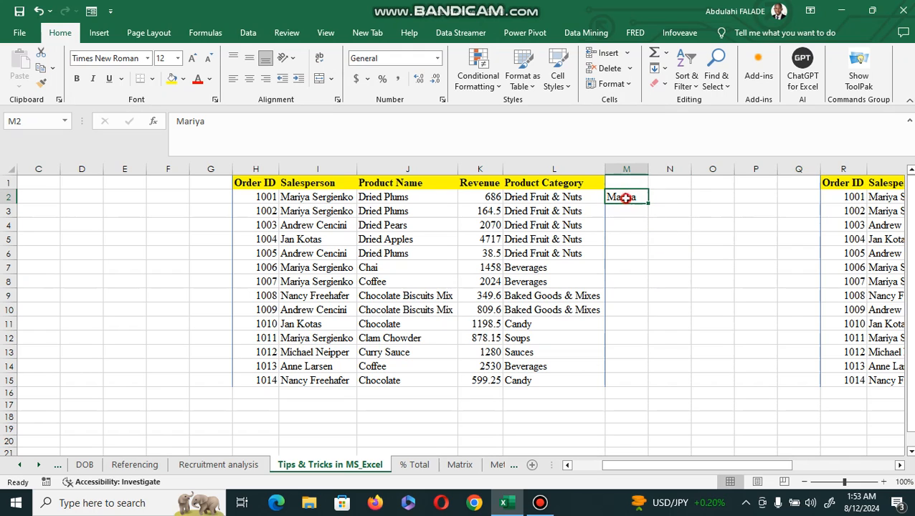
left_click_drag(626, 199, 628, 378)
key("ctrl+e")
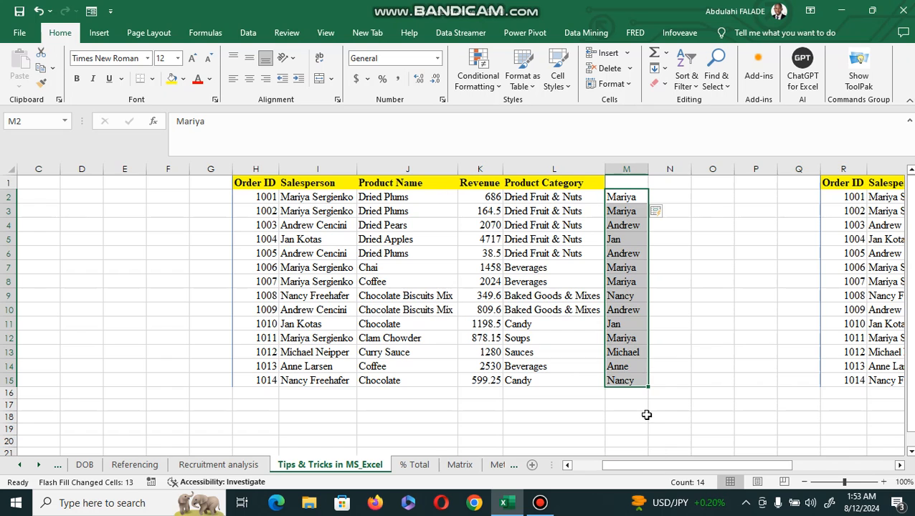
key("Delete")
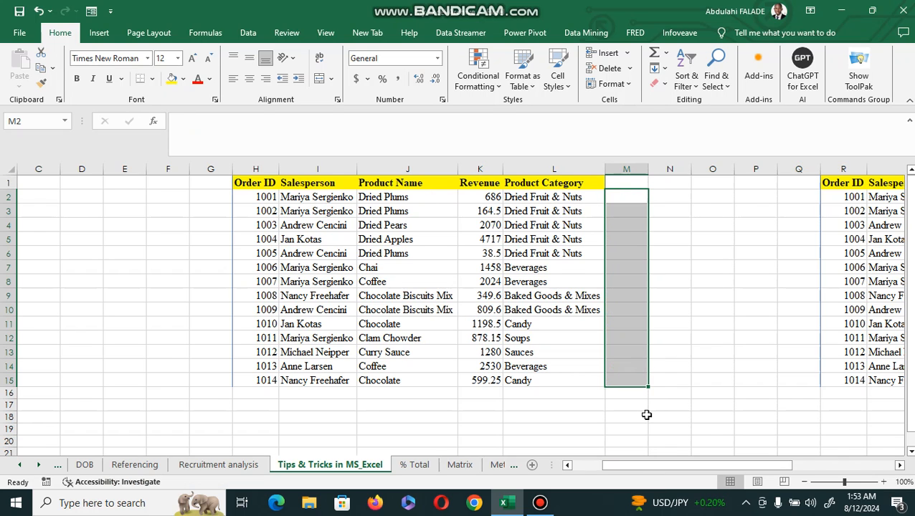
Turn on filters for the sales table headers in H1:L1
key("Left")
key("Home")
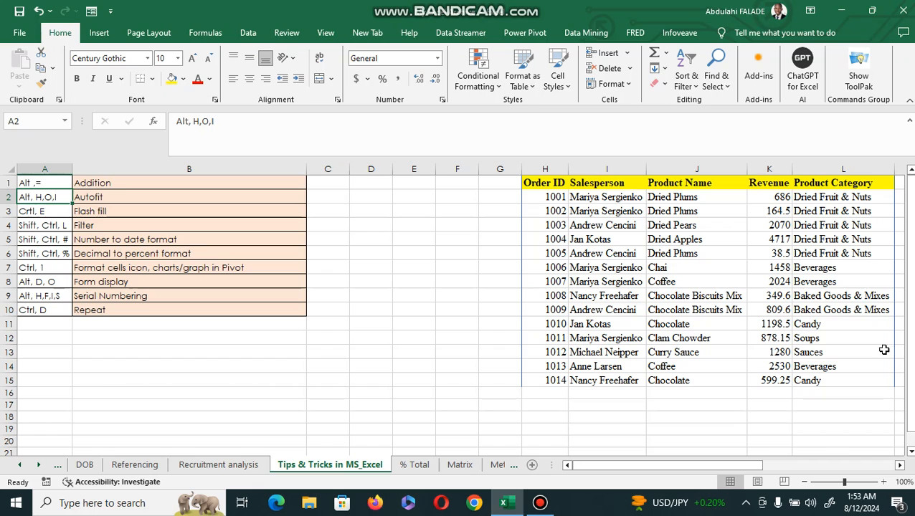
left_click(248, 34)
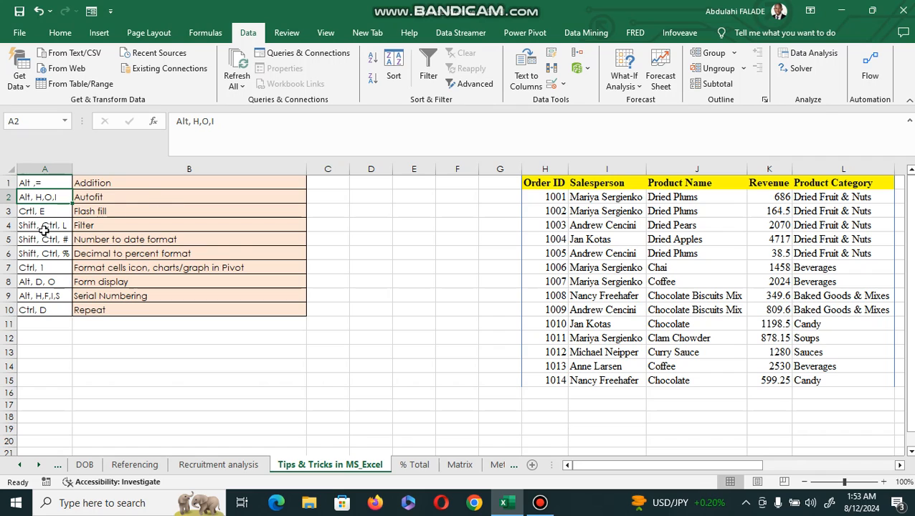
left_click(44, 227)
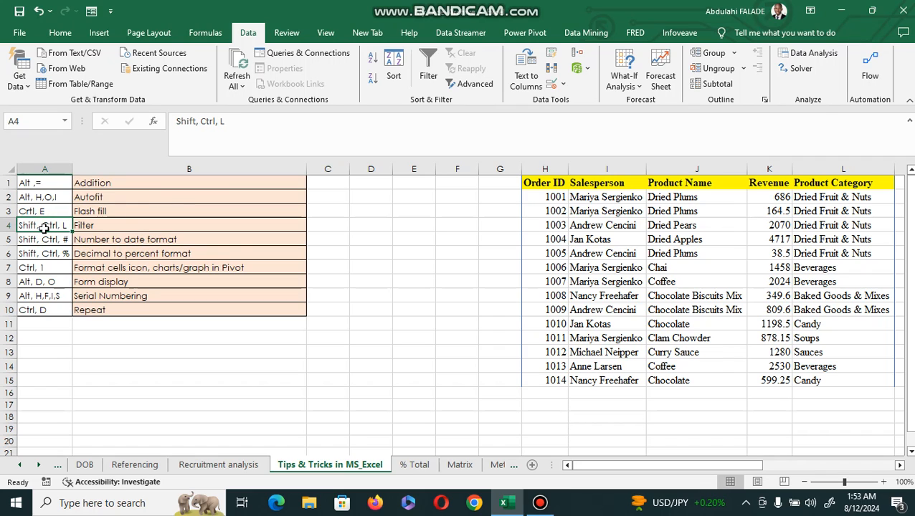
key("Right")
key("Right")
key("Right")
key("Right")
key("Right")
key("Right")
key("Right")
key("Right")
key("Right")
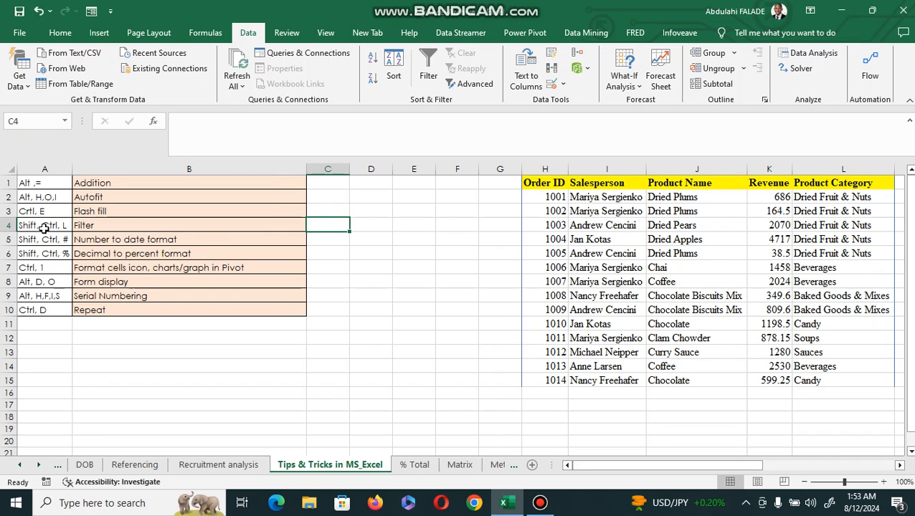
key("Right")
key("Right")
key("Right")
key("Right")
key("Right")
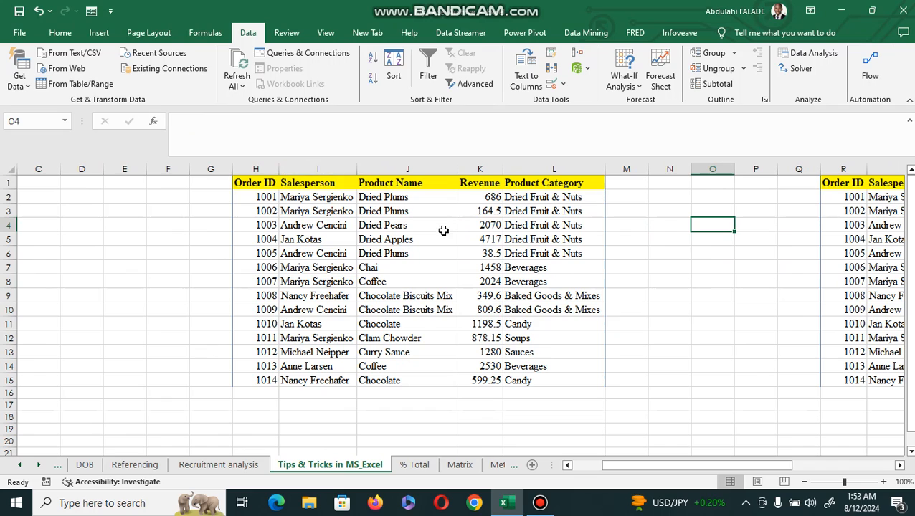
left_click(527, 183)
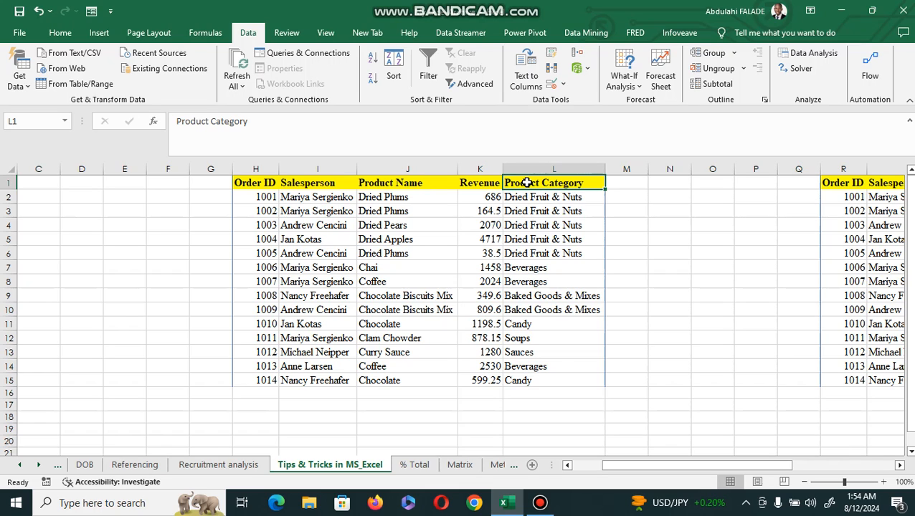
key("ctrl+shift+l")
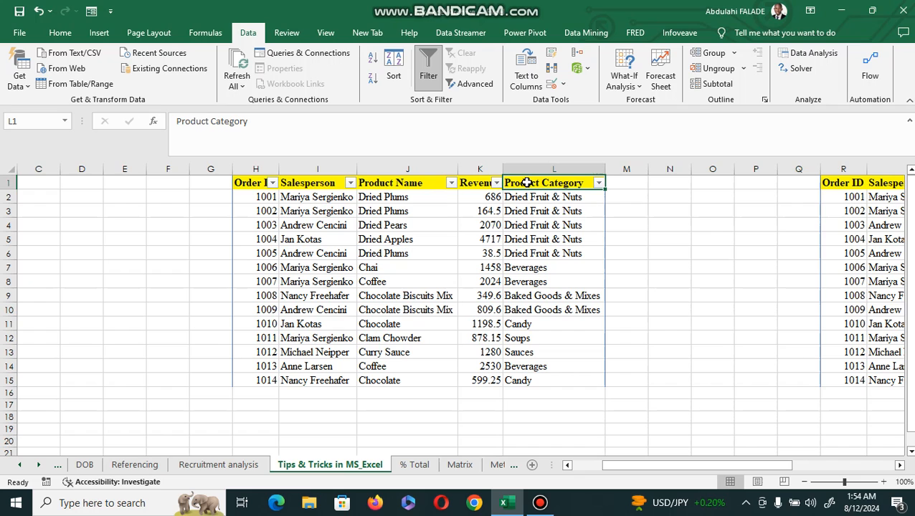
Open the Product Category and Revenue filter lists to examine their sort and filter options
left_click(598, 184)
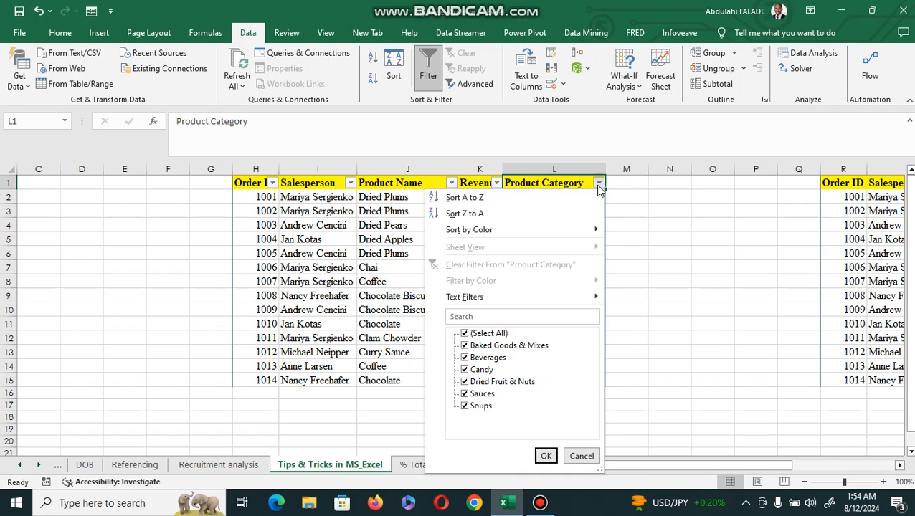
left_click(505, 183)
left_click(496, 184)
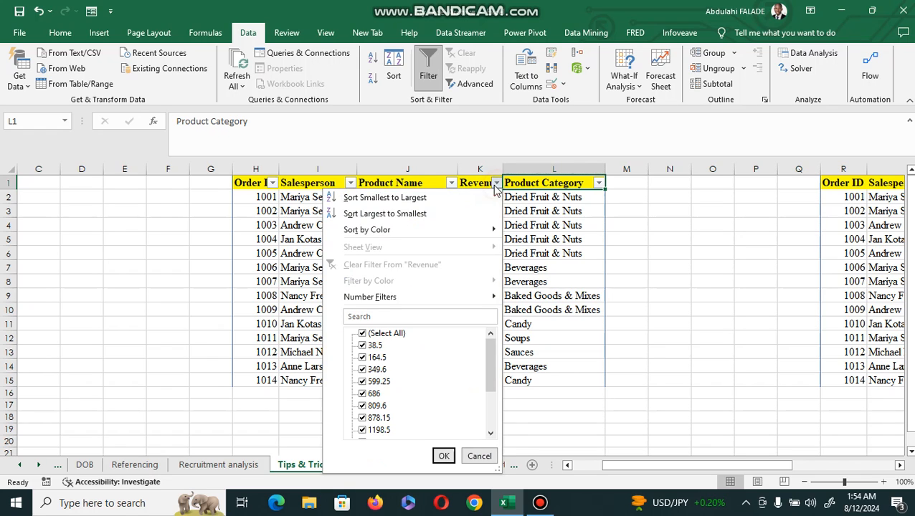
left_click(425, 185)
left_click(424, 185)
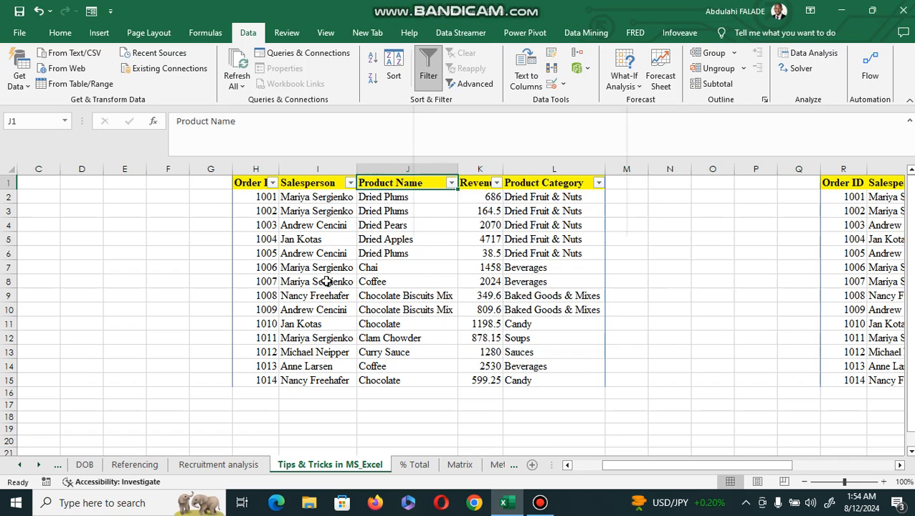
left_click(322, 244)
Enter the date 23-12-2020 in cell E2 and autofit column E
key("Left")
key("Home")
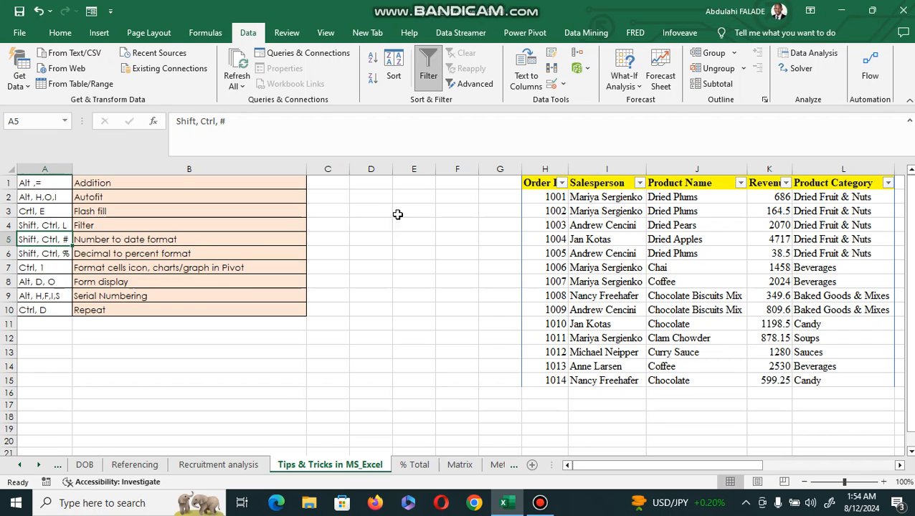
left_click(413, 197)
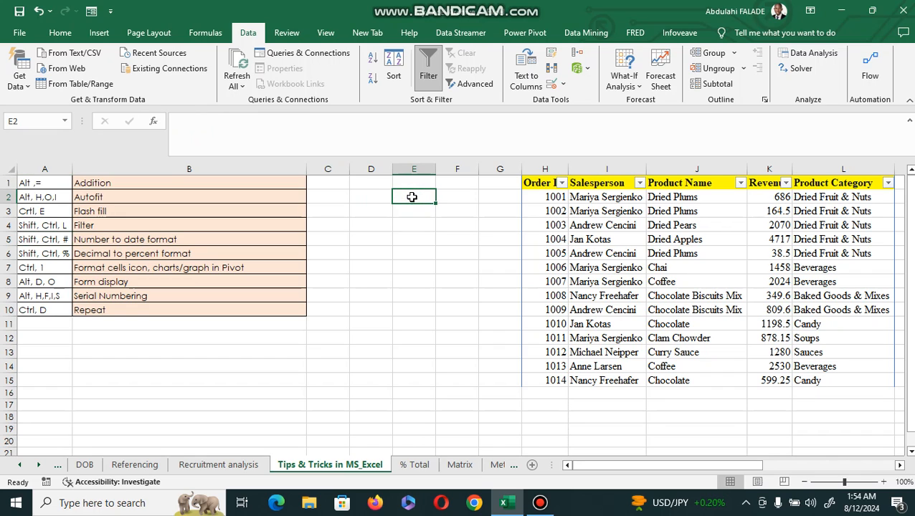
type("23-")
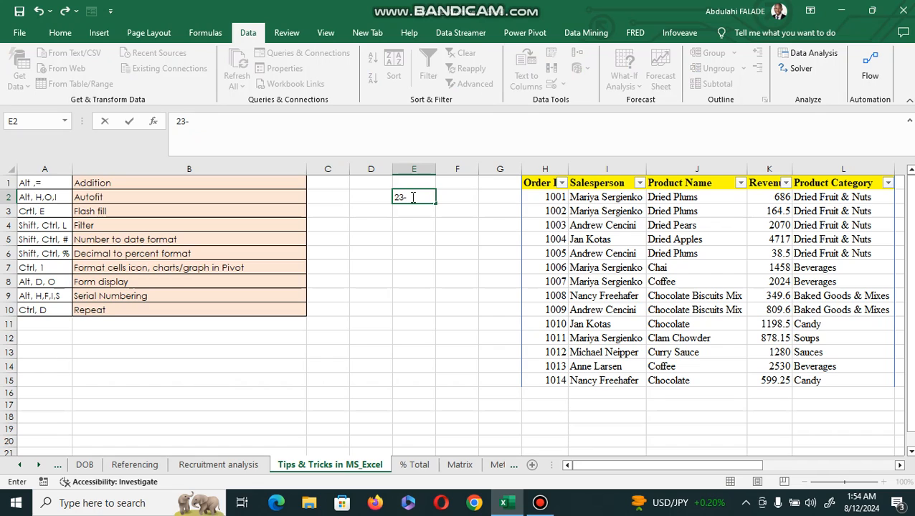
type("12-2020")
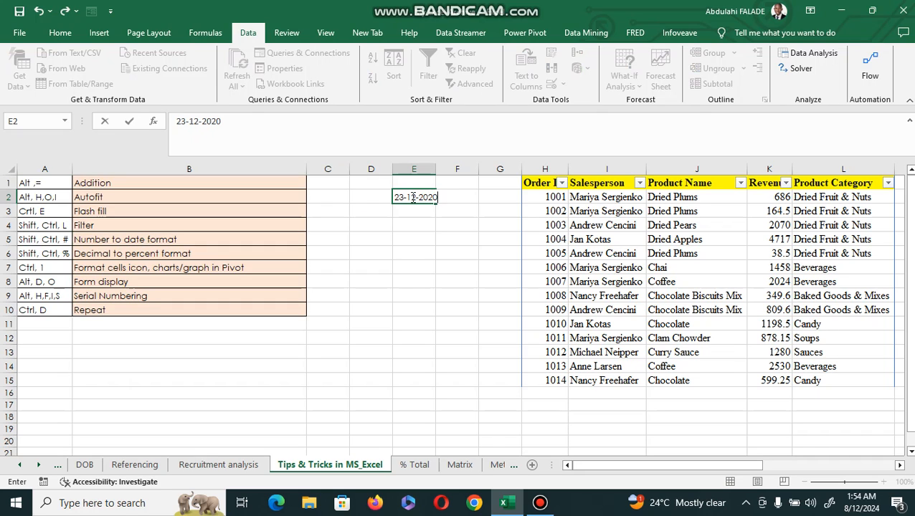
key("ctrl+Return")
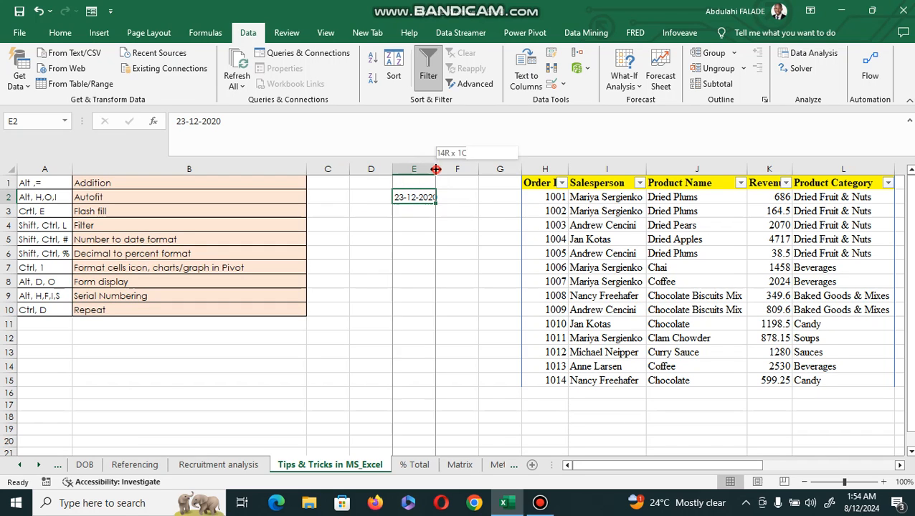
double_click(433, 172)
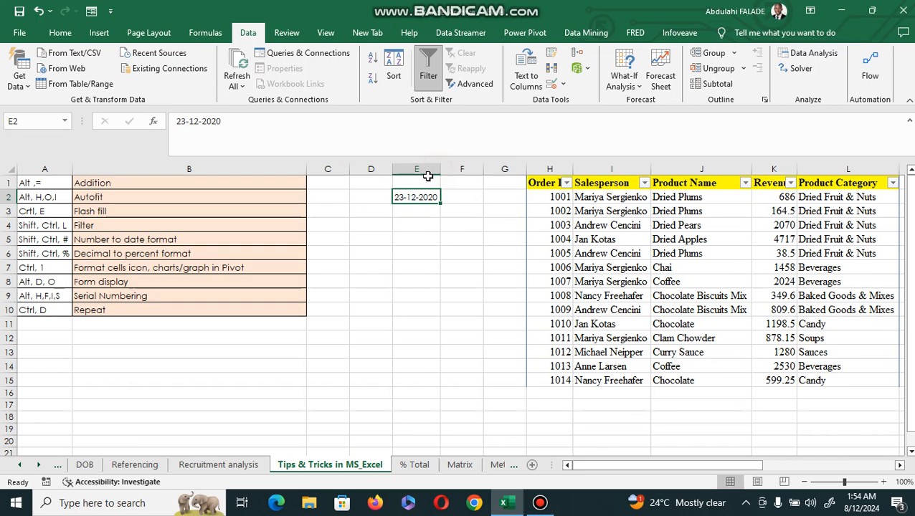
Replace the dashes in E2's date with slashes to read 23/12/2020
left_click(188, 121)
key("BackSpace")
type("/")
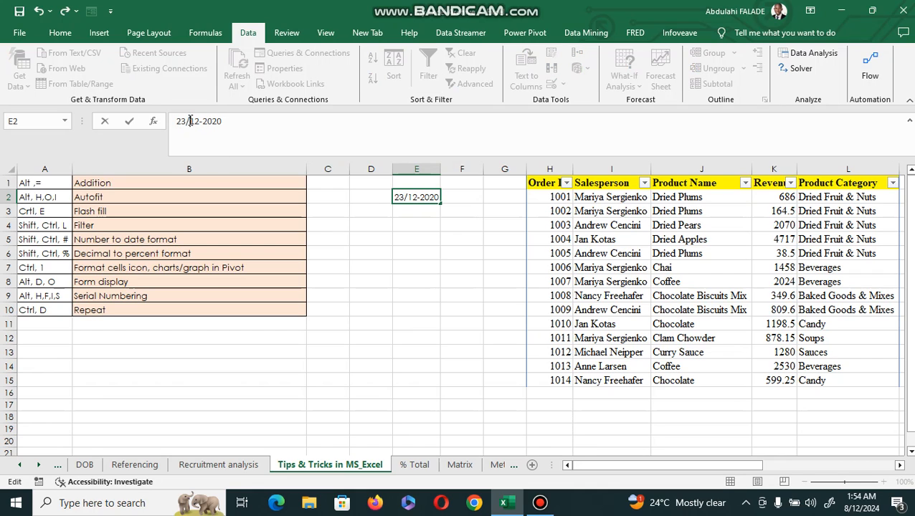
left_click(207, 121)
key("BackSpace")
type("/")
key("Return")
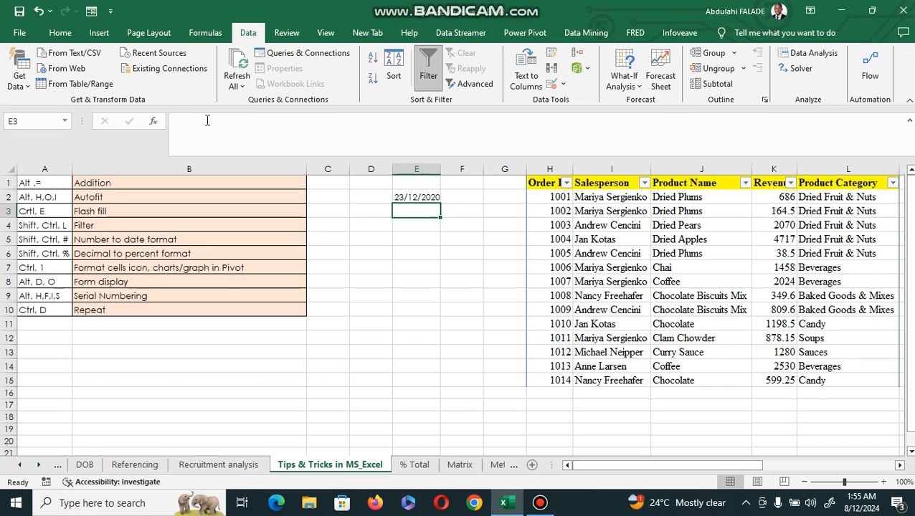
left_click(416, 196)
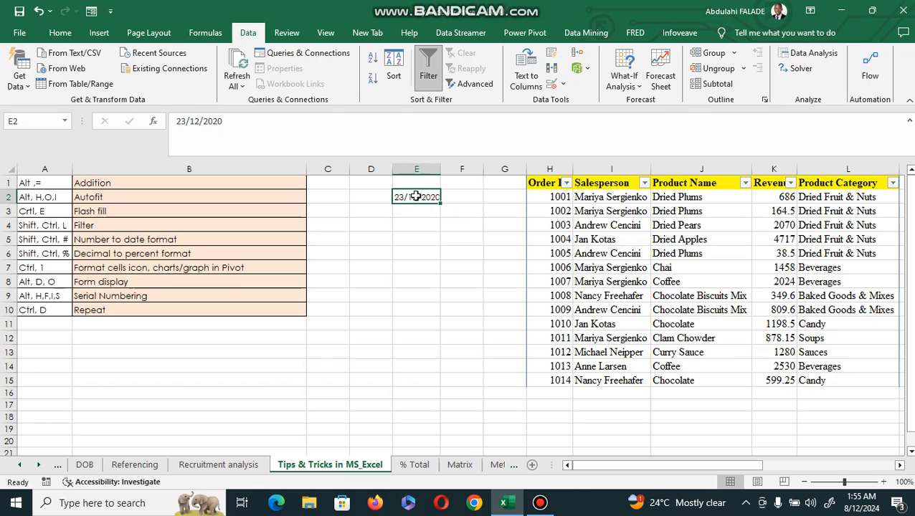
Paste the copied date from E2 into E7 as values only
left_click(414, 267)
right_click(414, 269)
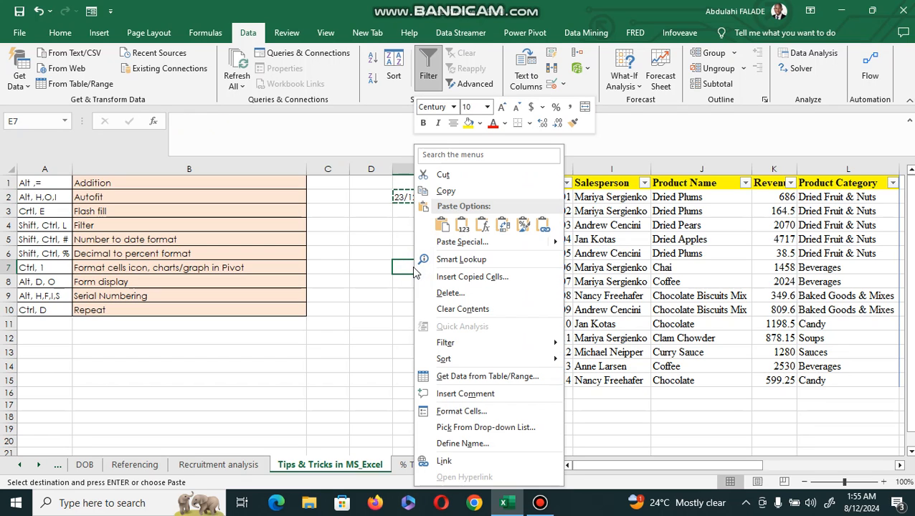
left_click(459, 228)
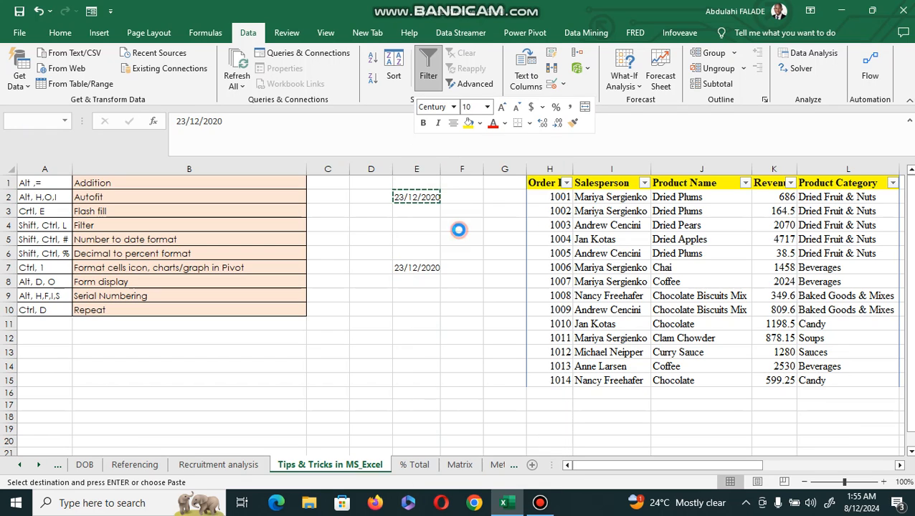
Convert E2's text date into a real date with Text to Columns, delimited by Tab, using the DMY date format
left_click(423, 198)
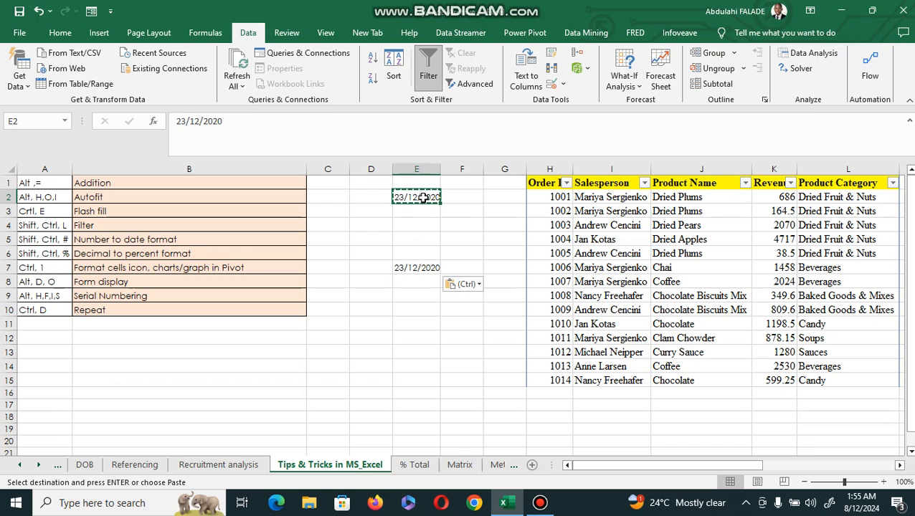
left_click(524, 76)
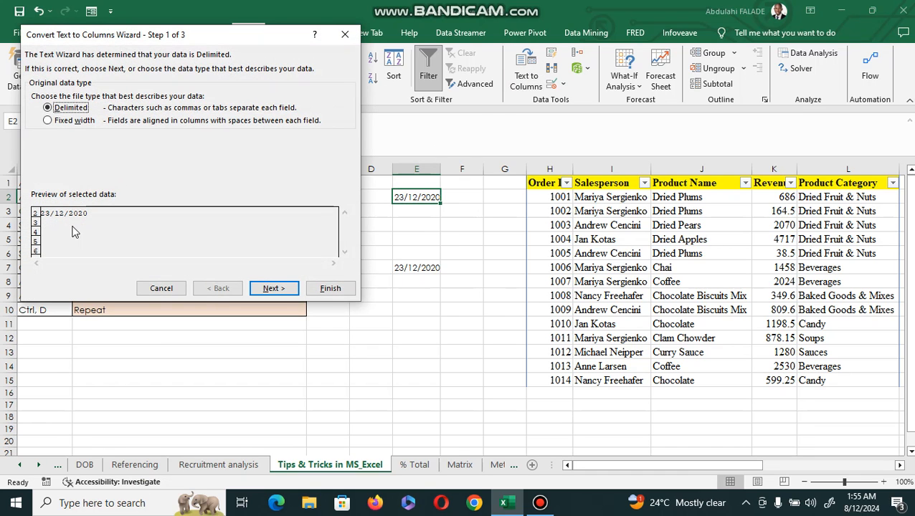
left_click(273, 293)
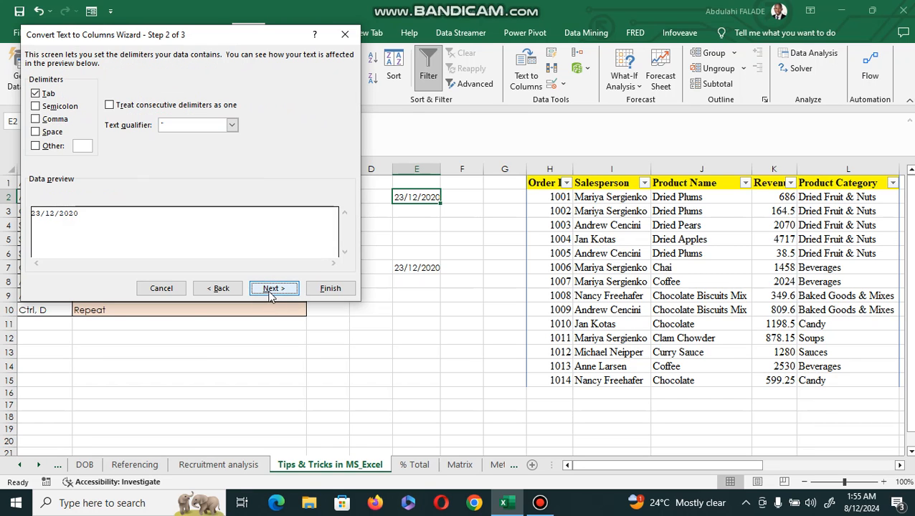
left_click(35, 92)
left_click(277, 289)
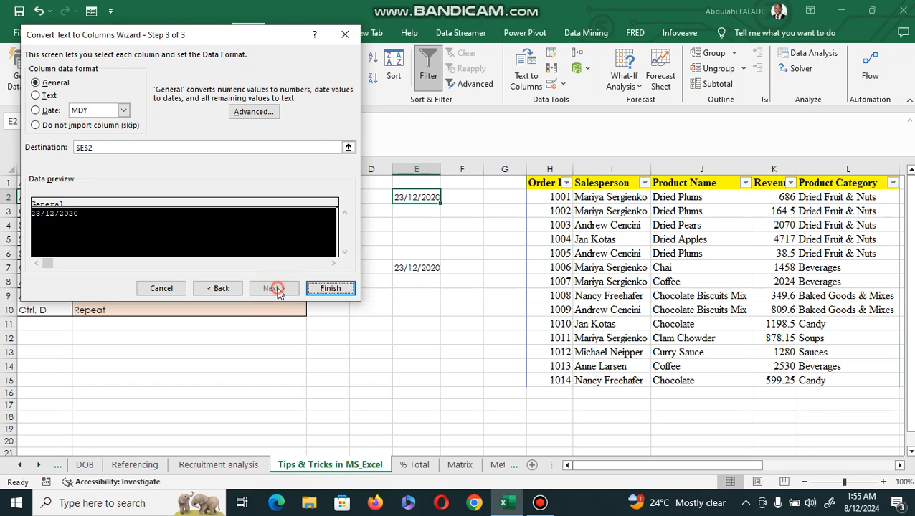
left_click(36, 110)
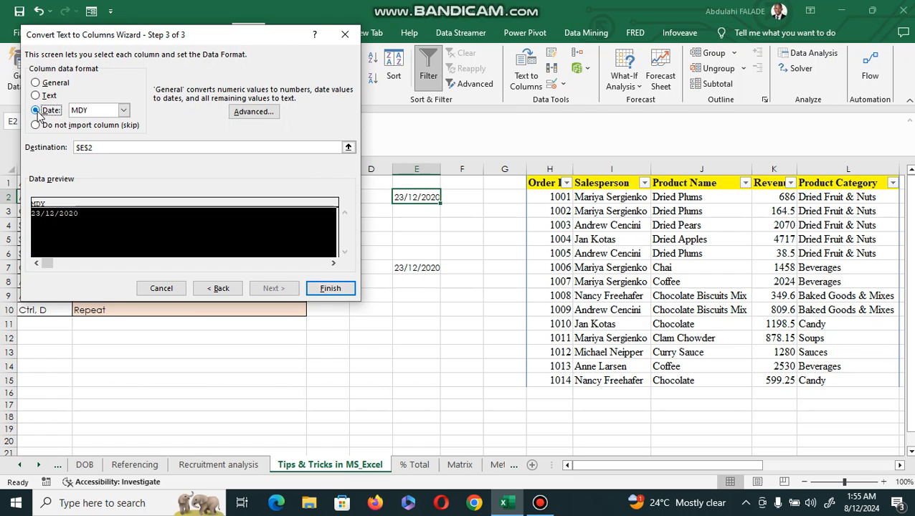
left_click(127, 112)
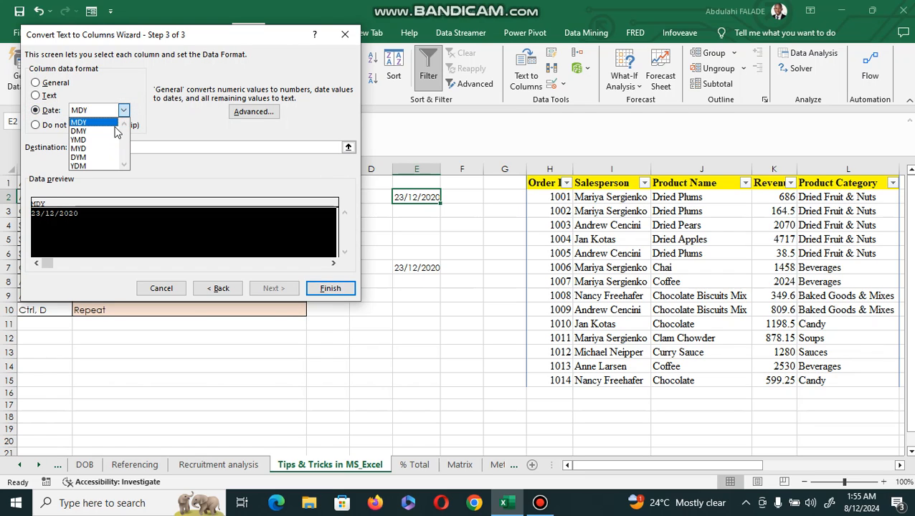
left_click(115, 132)
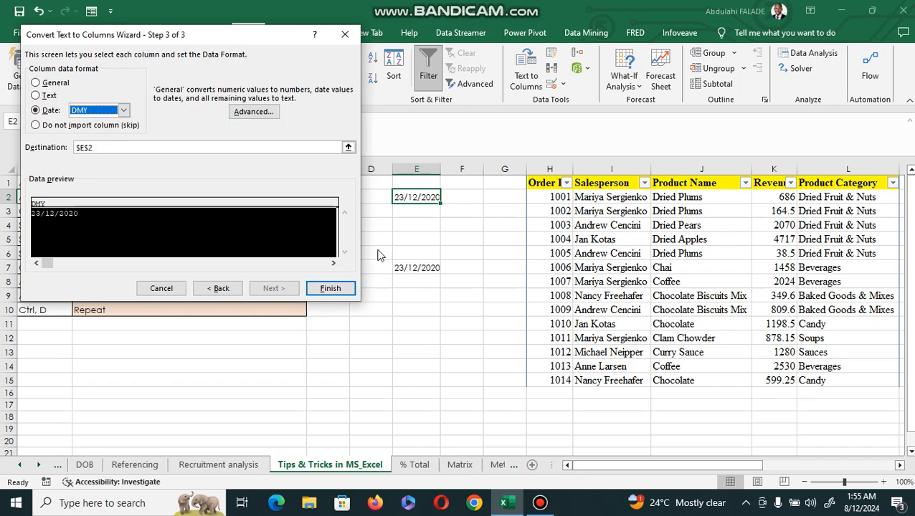
left_click(332, 289)
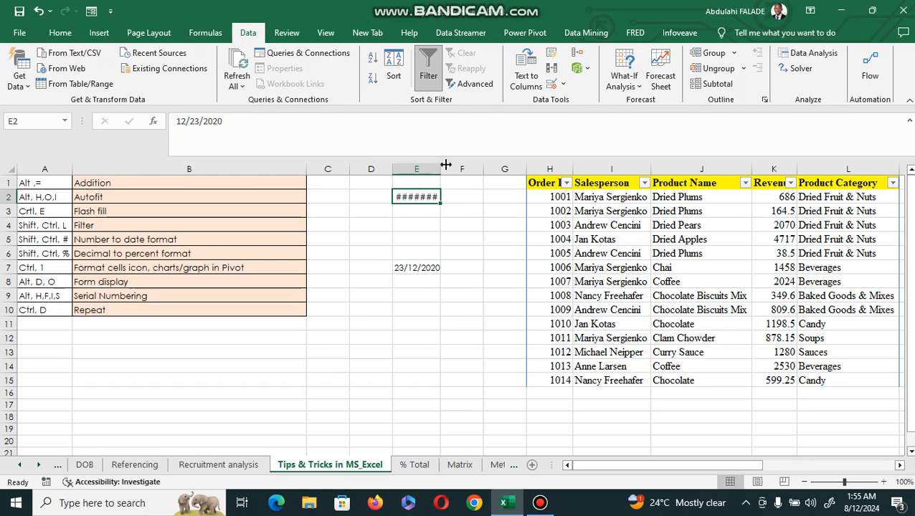
Autofit column E and format E2 with the 14-Mar-12 date type
double_click(440, 170)
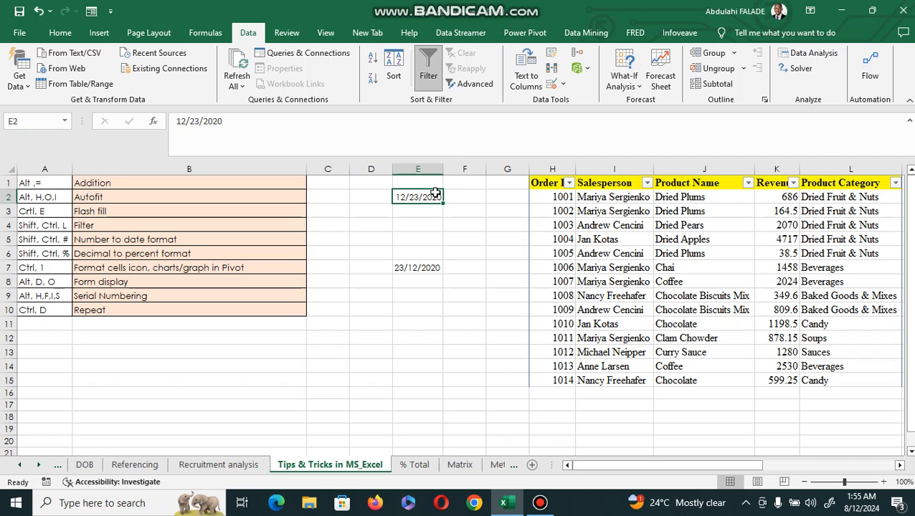
right_click(423, 197)
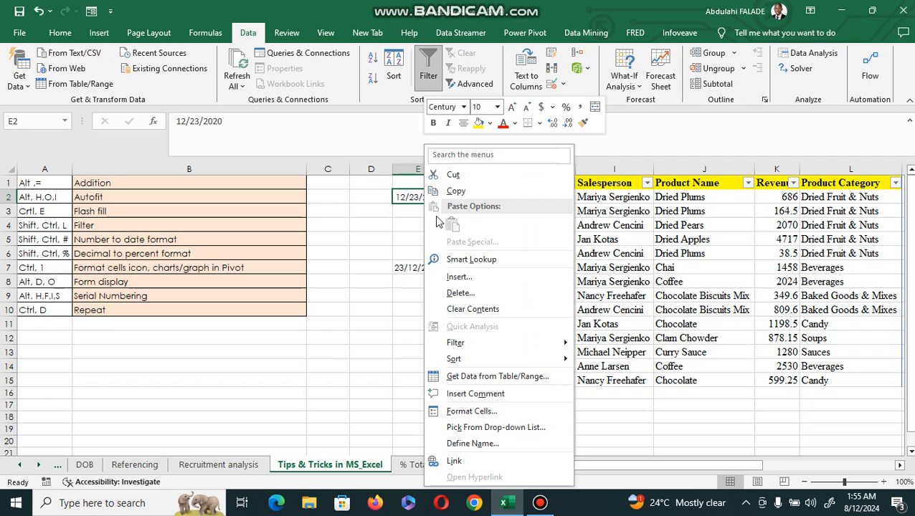
left_click(481, 408)
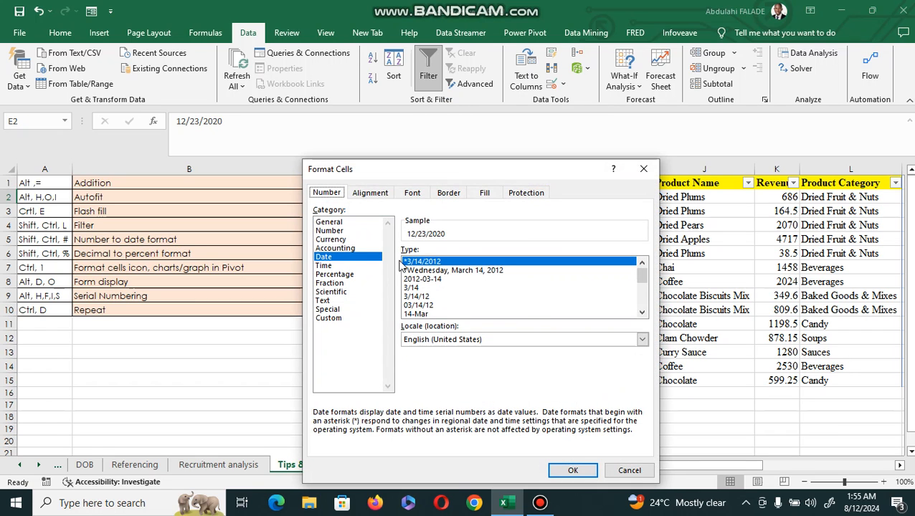
left_click_drag(640, 276, 641, 309)
left_click(432, 314)
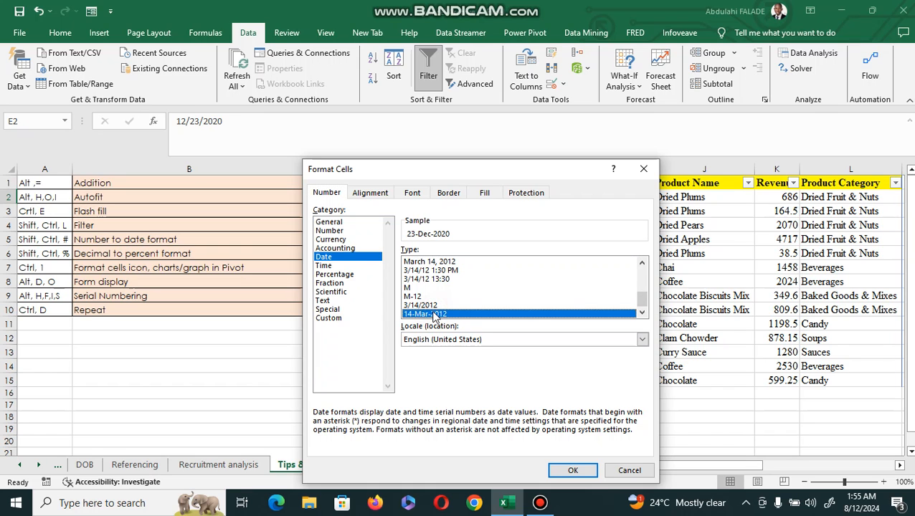
left_click(572, 471)
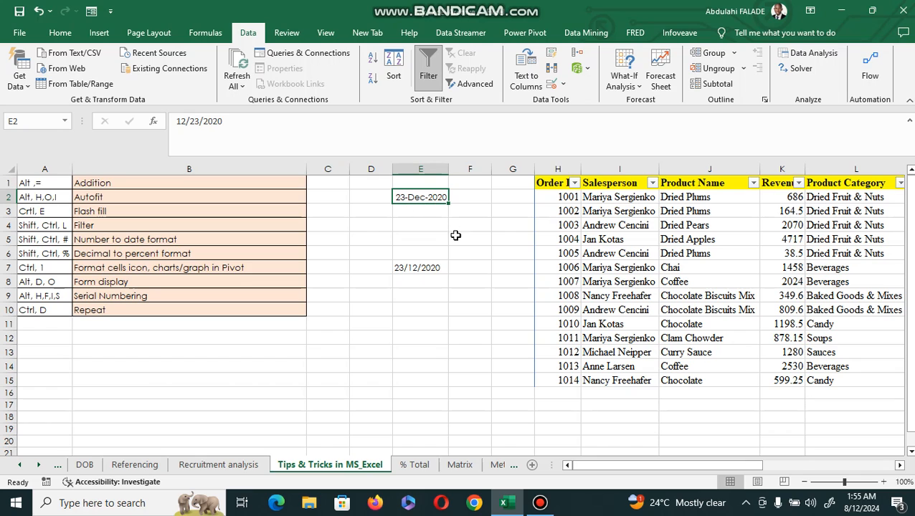
Copy E2 and paste it into E7
key("ctrl+c")
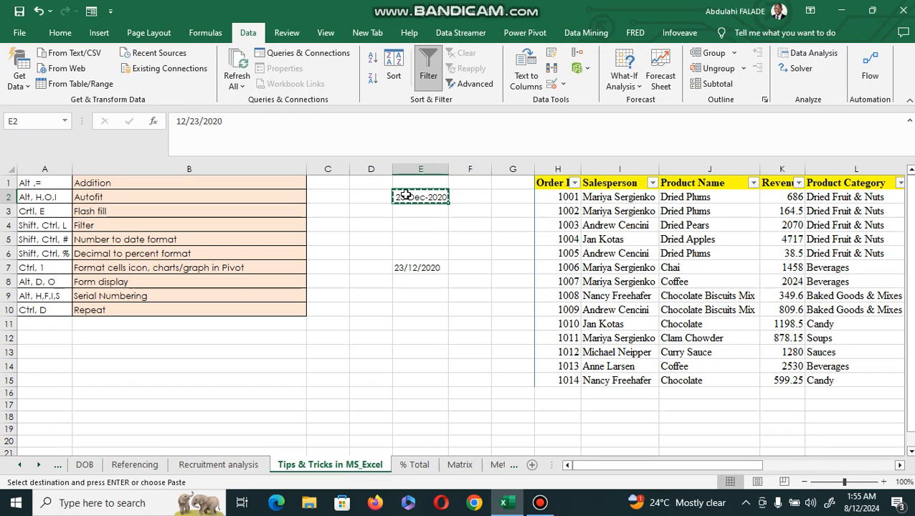
left_click(404, 267)
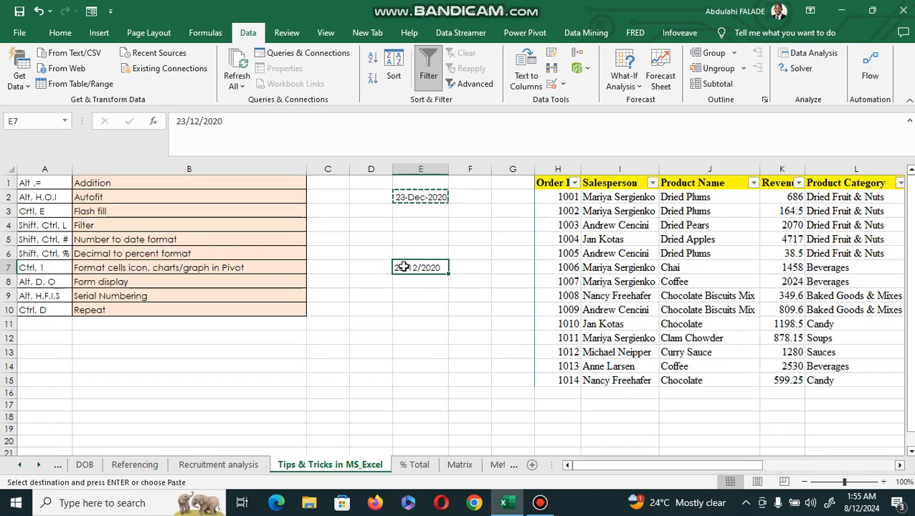
key("ctrl+v")
double_click(425, 268)
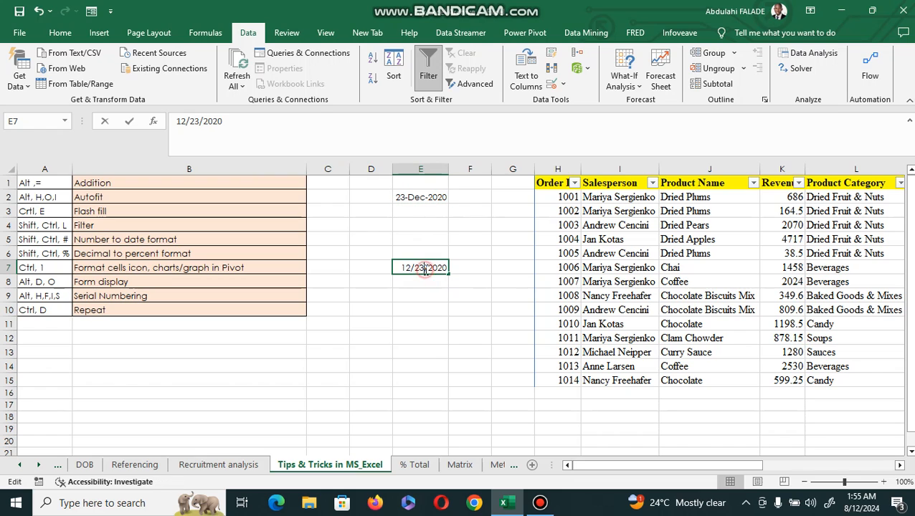
key("Return")
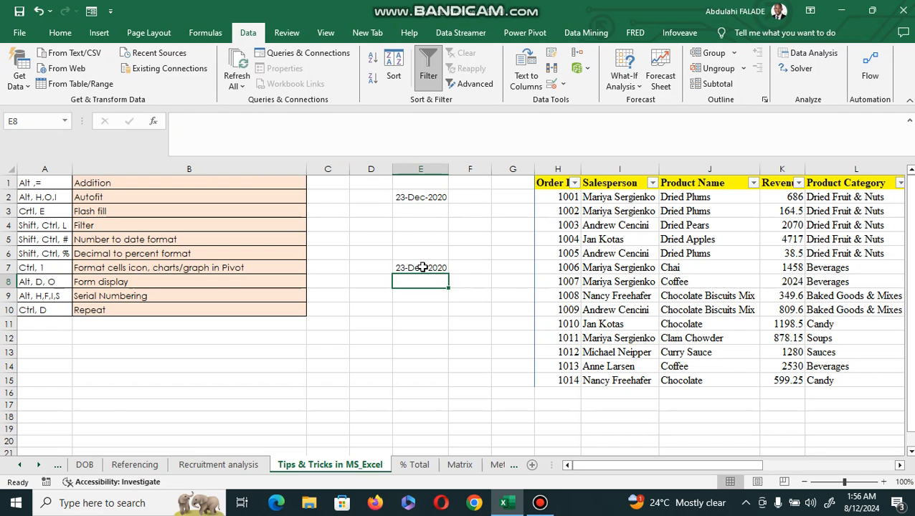
Copy E7 into E9, pasting values only first and then the full cell with its formatting
left_click(422, 267)
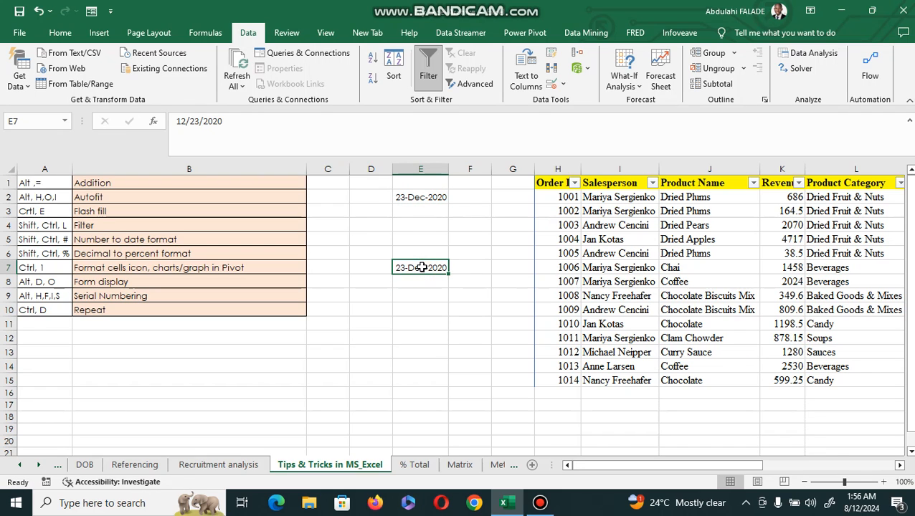
key("ctrl+c")
left_click(421, 294)
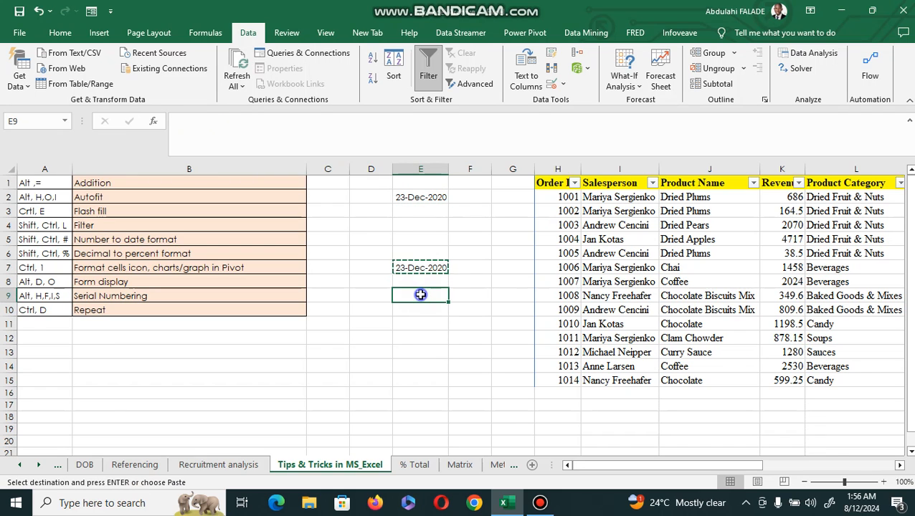
right_click(421, 295)
left_click(470, 228)
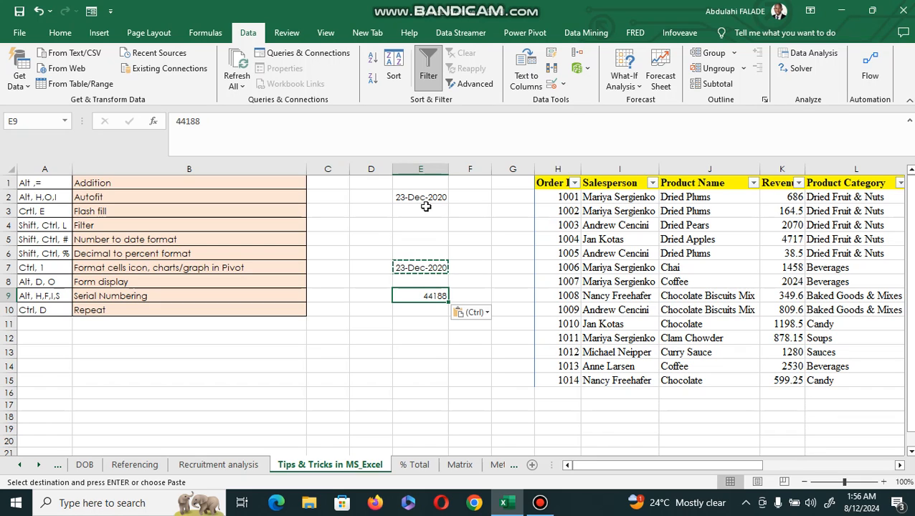
key("Return")
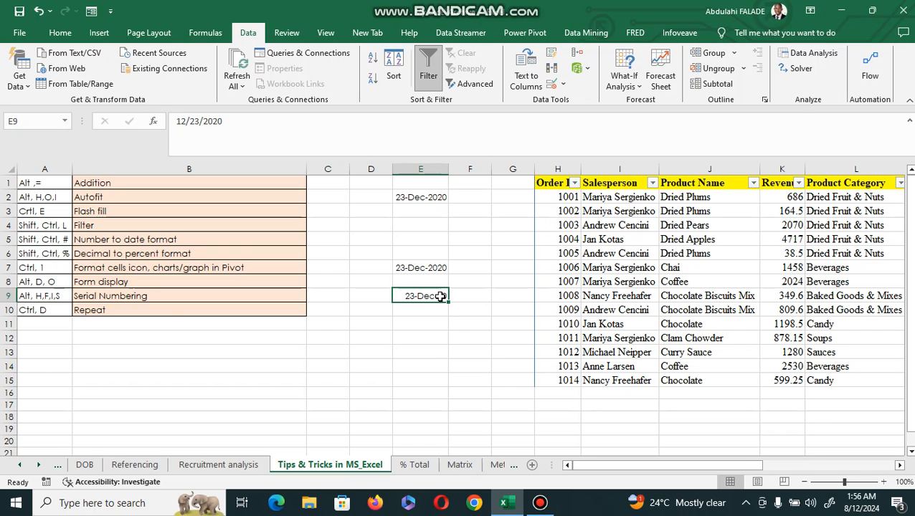
Enter 23 in C15 and 45 in D15, divide C15 by D15 in E15, and format the result as a percentage
left_click(38, 254)
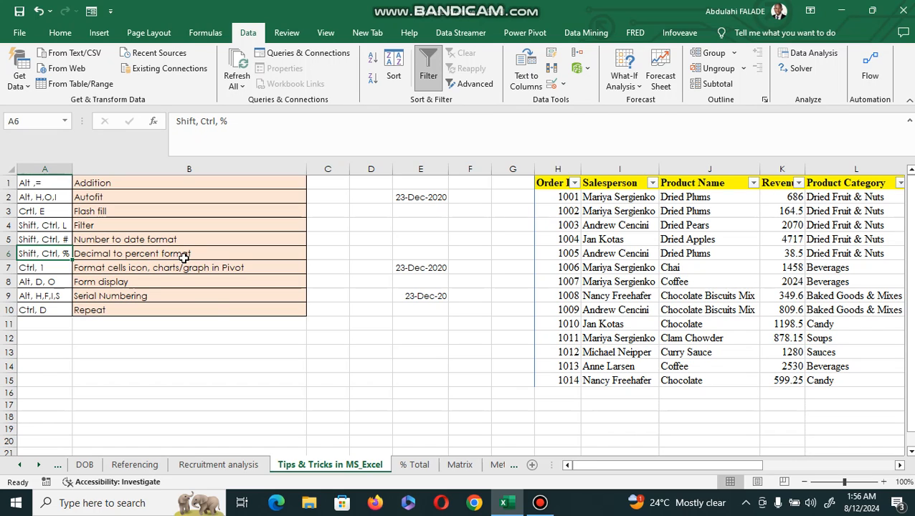
left_click(331, 379)
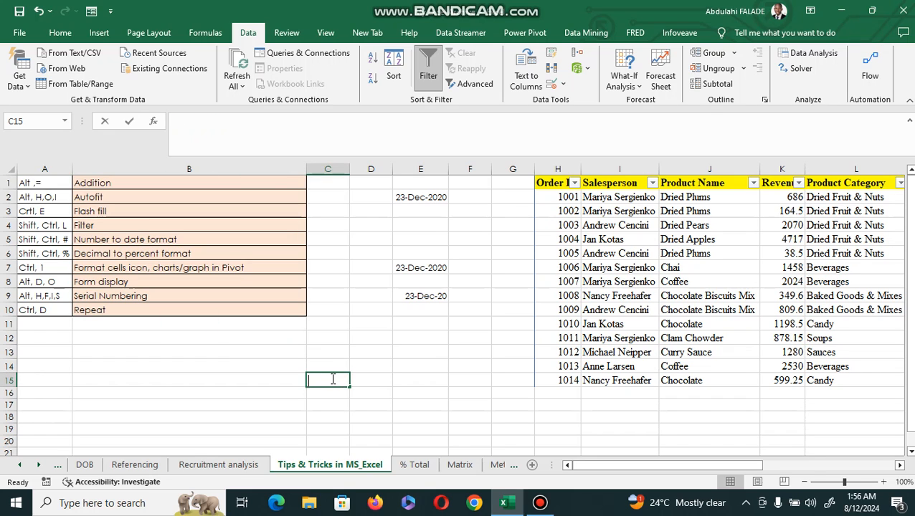
type("23")
key("Tab")
type("45")
key("Tab")
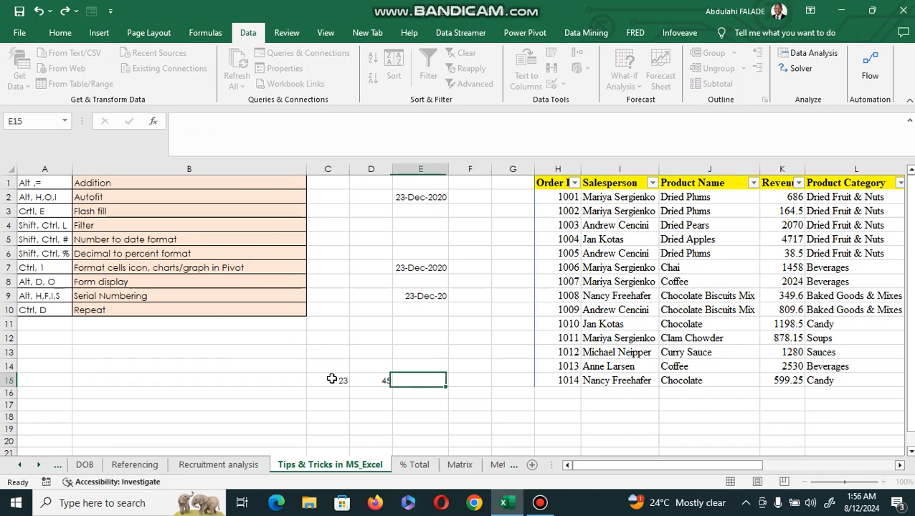
type("=")
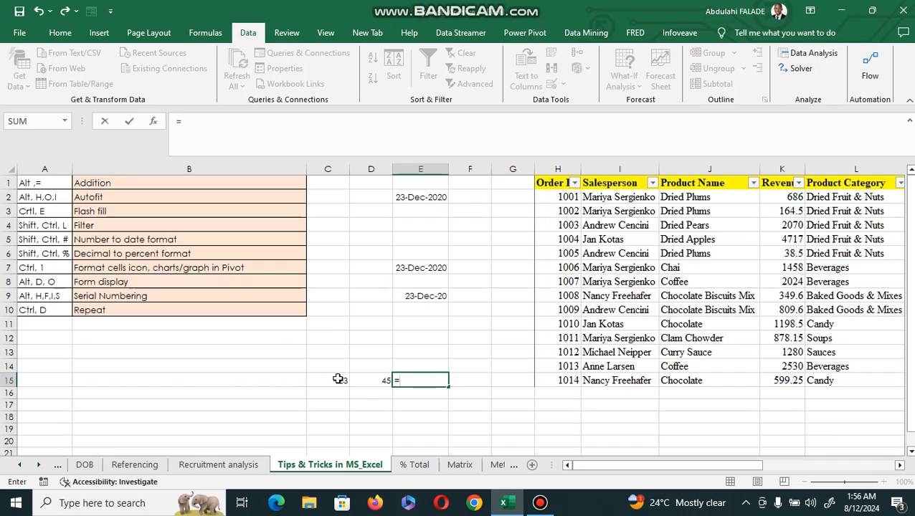
left_click(337, 378)
type("/")
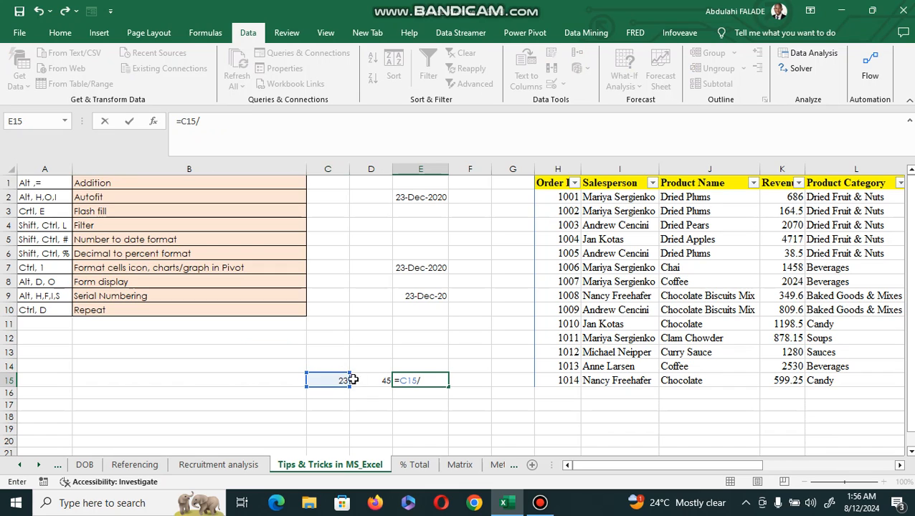
left_click(363, 381)
key("Return")
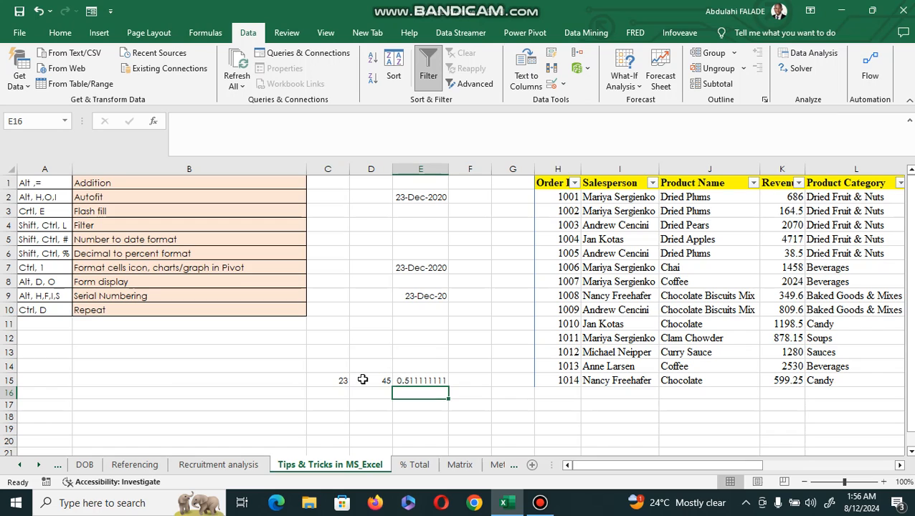
left_click(407, 380)
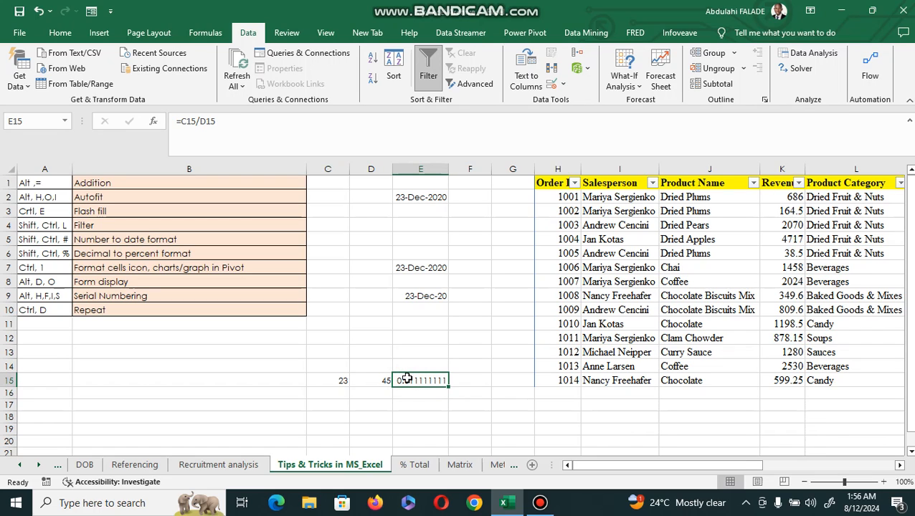
key("ctrl+shift+5")
Format the revenue in K3 as Currency, then undo the formatting
left_click(782, 205)
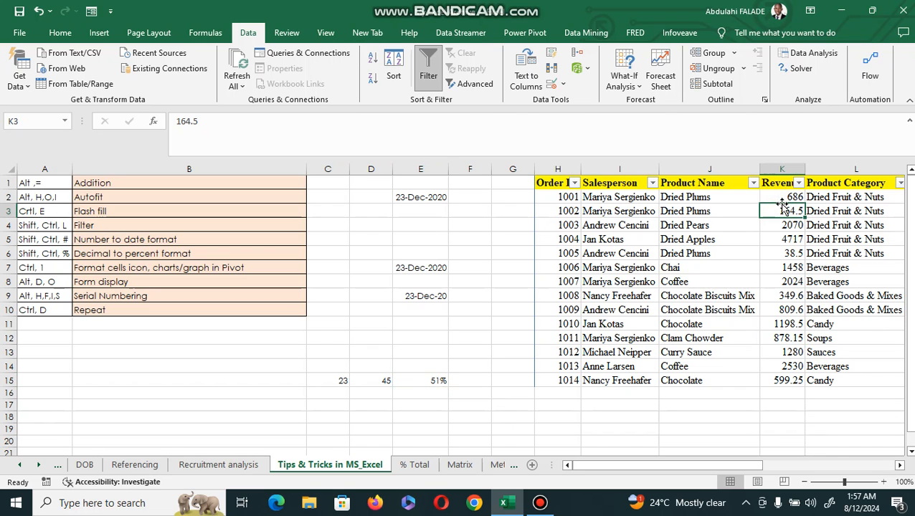
key("ctrl+1")
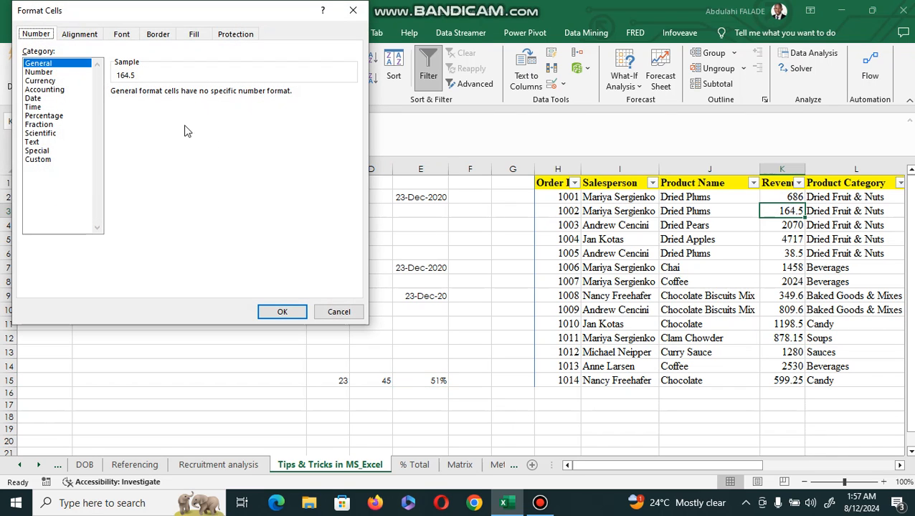
left_click(41, 72)
left_click(47, 81)
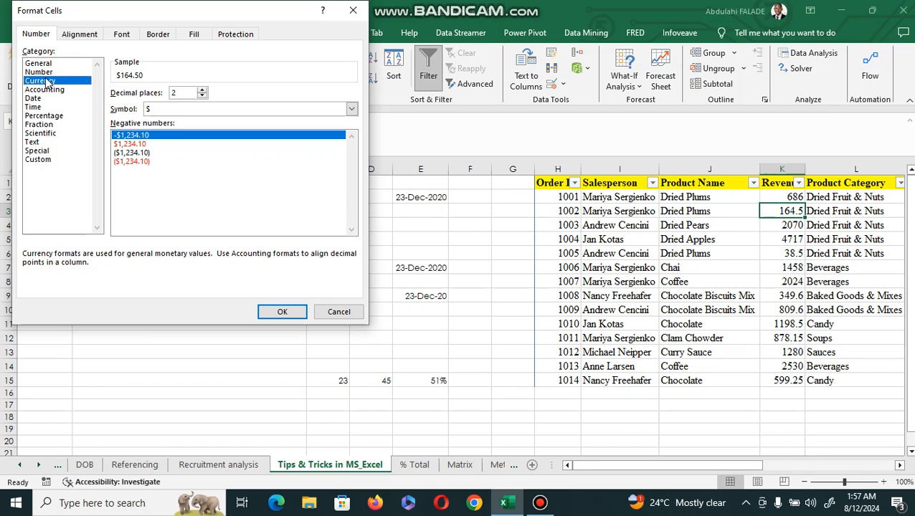
left_click(281, 314)
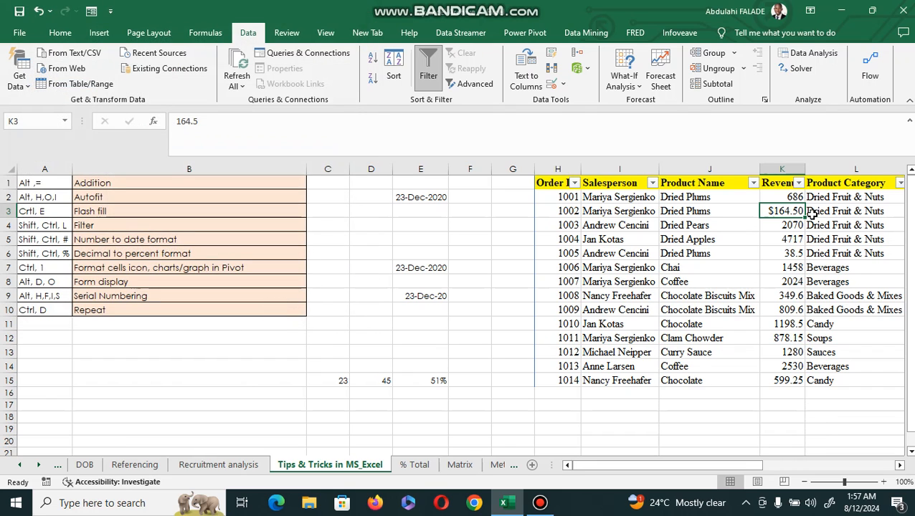
key("ctrl+z")
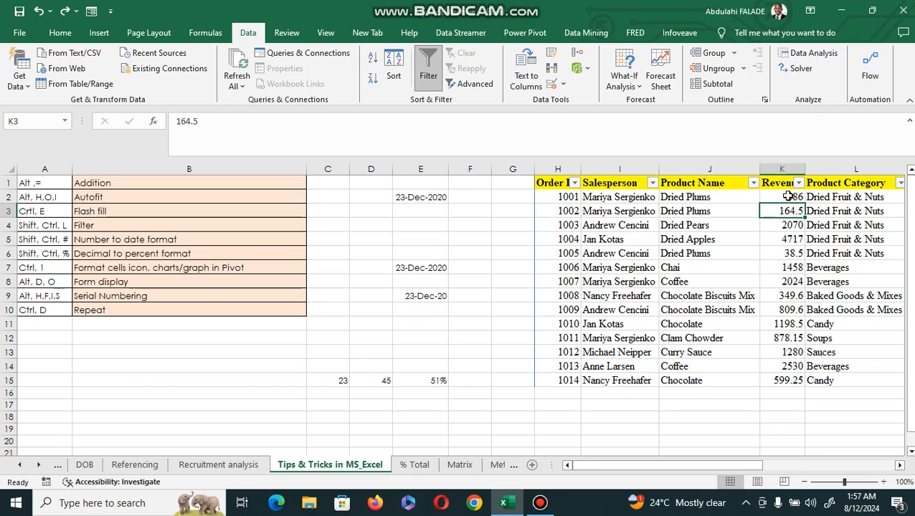
Format the Revenue values in K2:K15 as Currency
left_click(787, 196)
left_click_drag(787, 197, 796, 381)
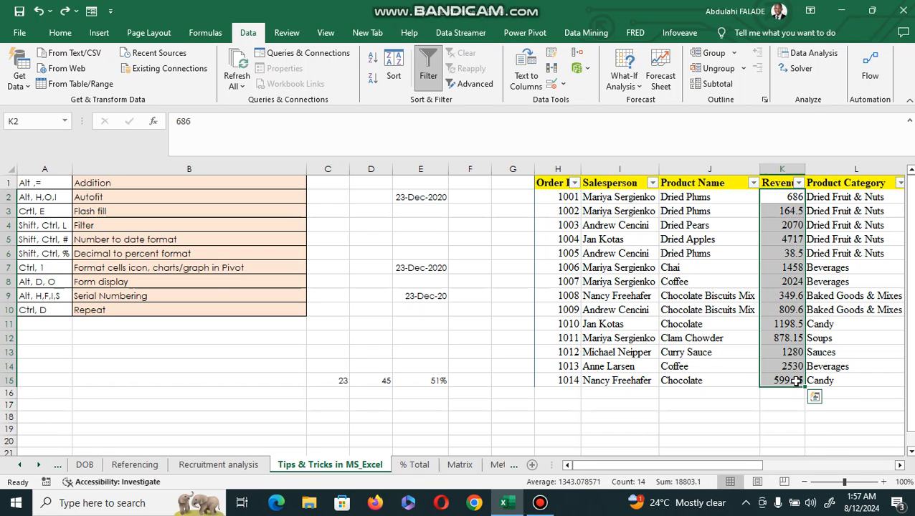
key("ctrl+1")
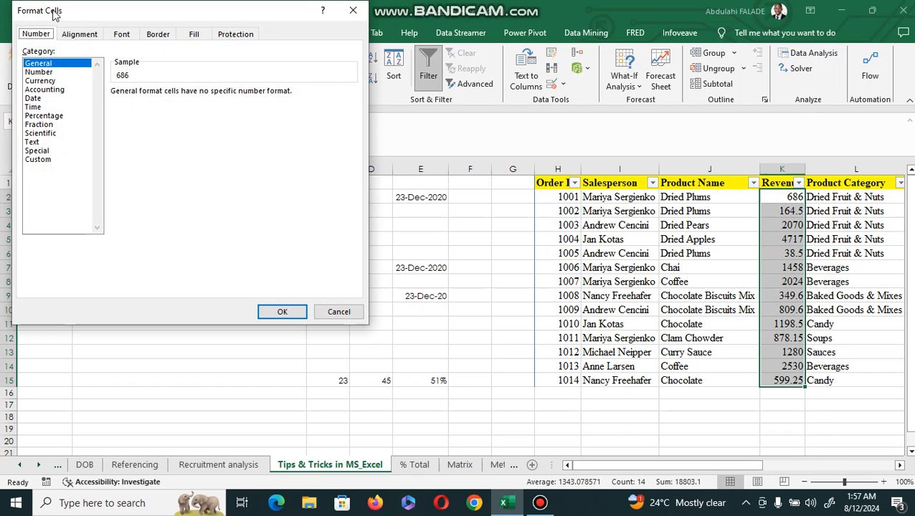
left_click(52, 81)
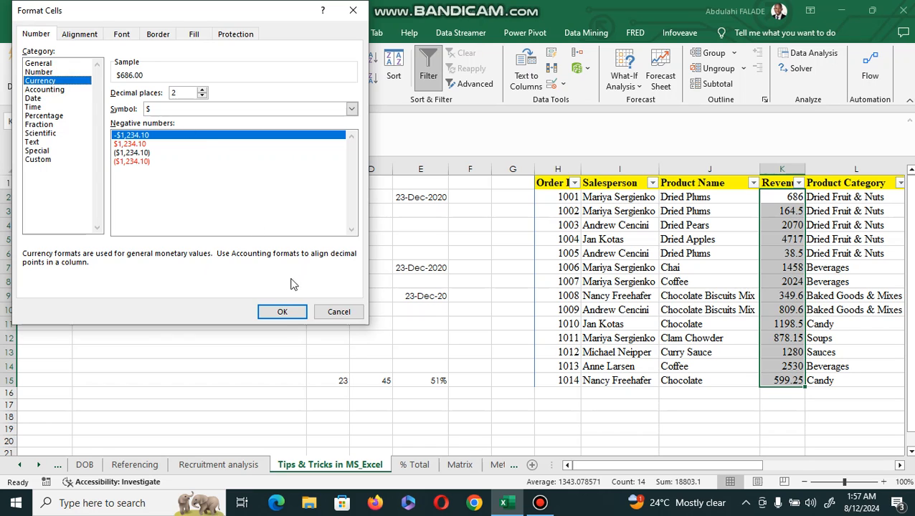
left_click(280, 314)
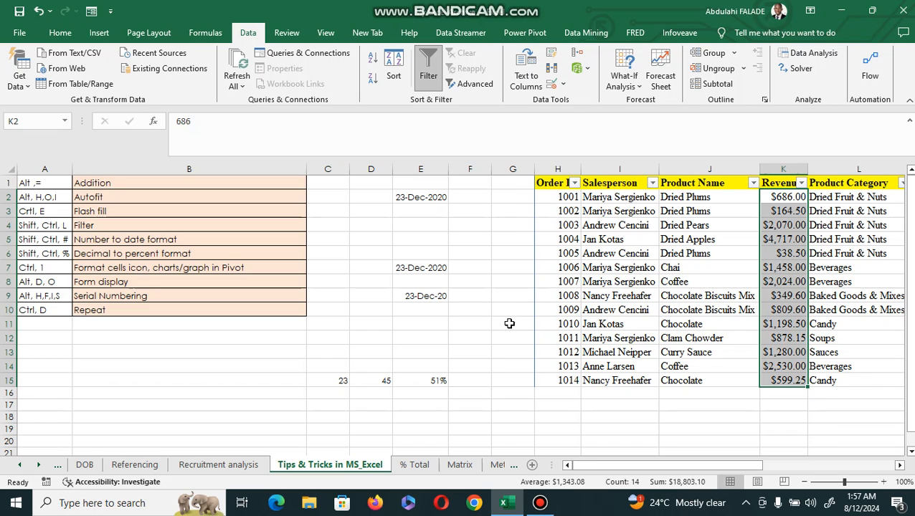
Open the cell formatting dialog for the Dried Apples cell J5 and cancel it
left_click(718, 316)
left_click(900, 466)
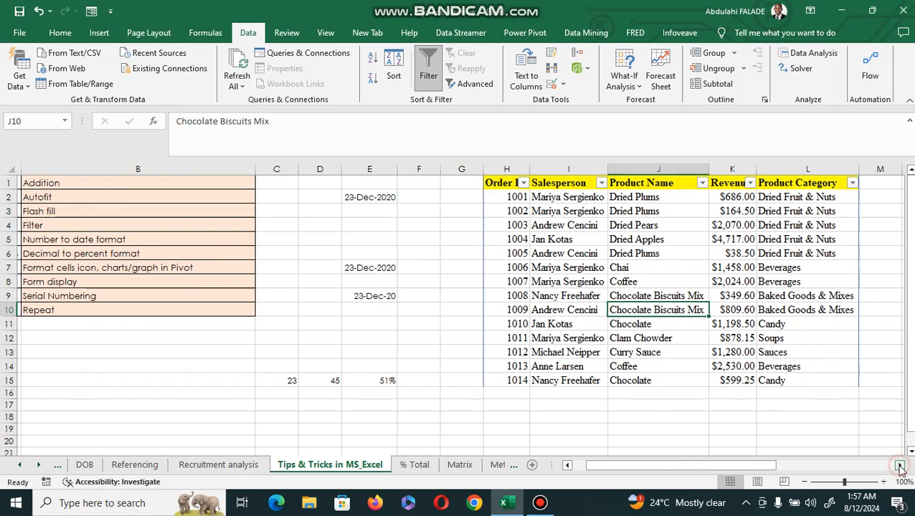
left_click(900, 466)
left_click(425, 244)
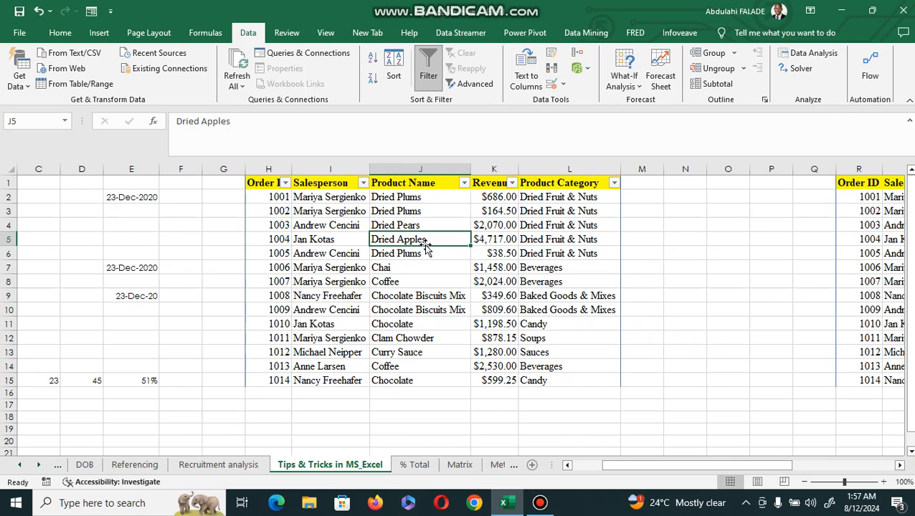
key("ctrl+1")
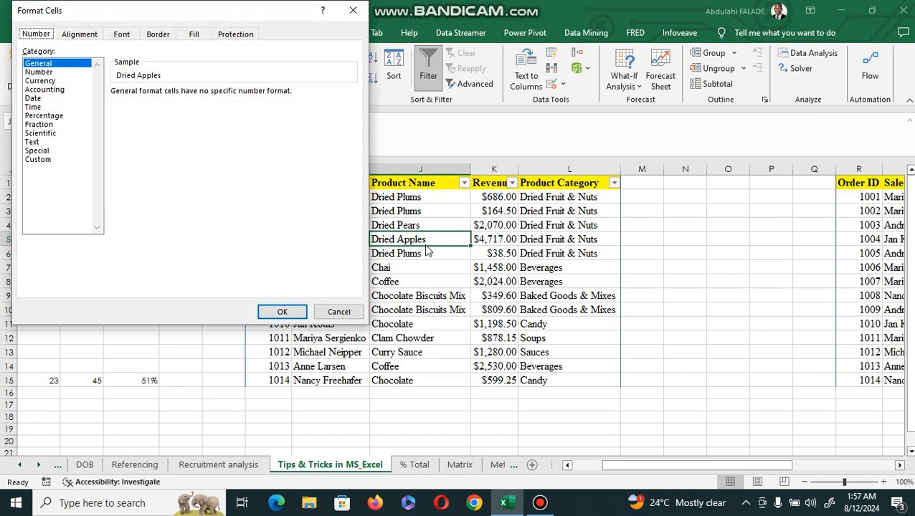
left_click(343, 312)
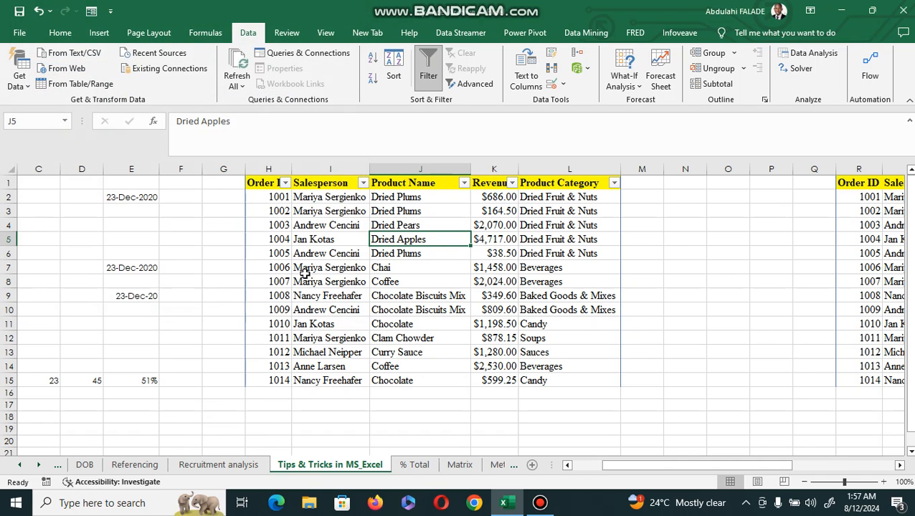
Insert a PivotTable from the sales table H1:L15, placing it on the existing worksheet at H19
left_click(99, 33)
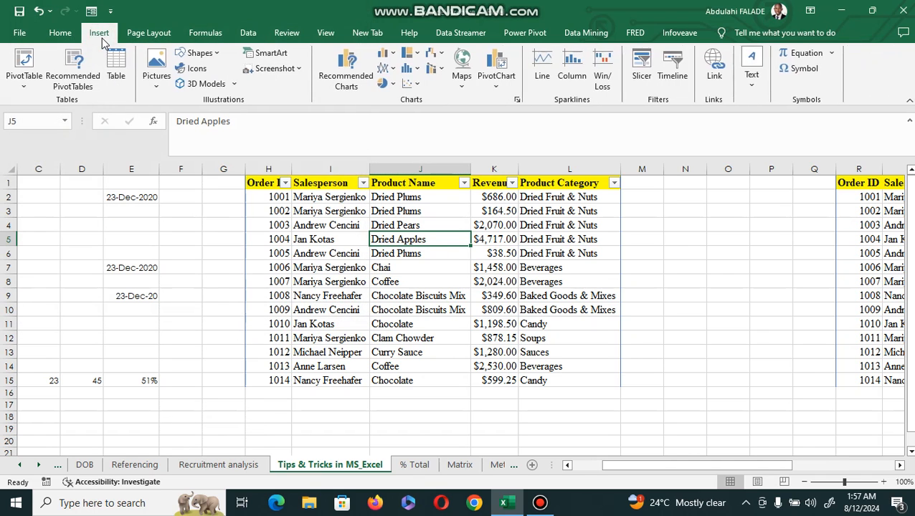
left_click(22, 87)
left_click(48, 97)
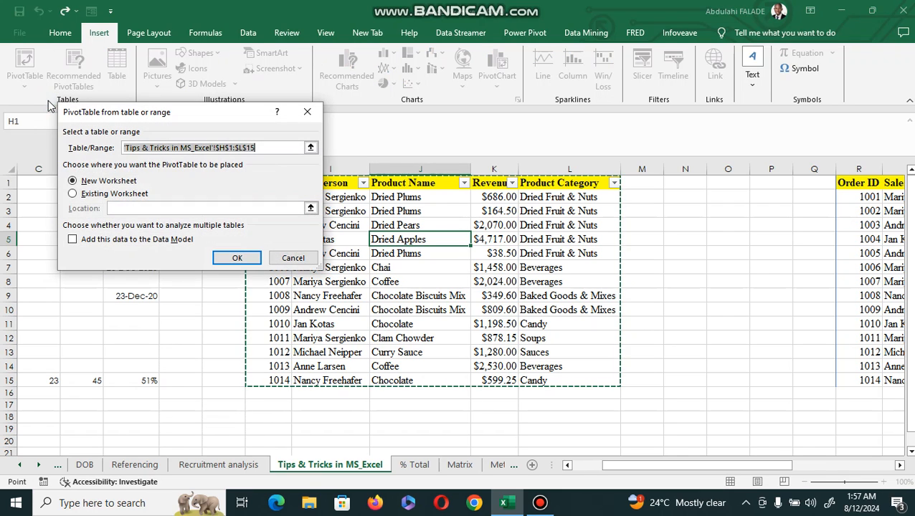
left_click(72, 193)
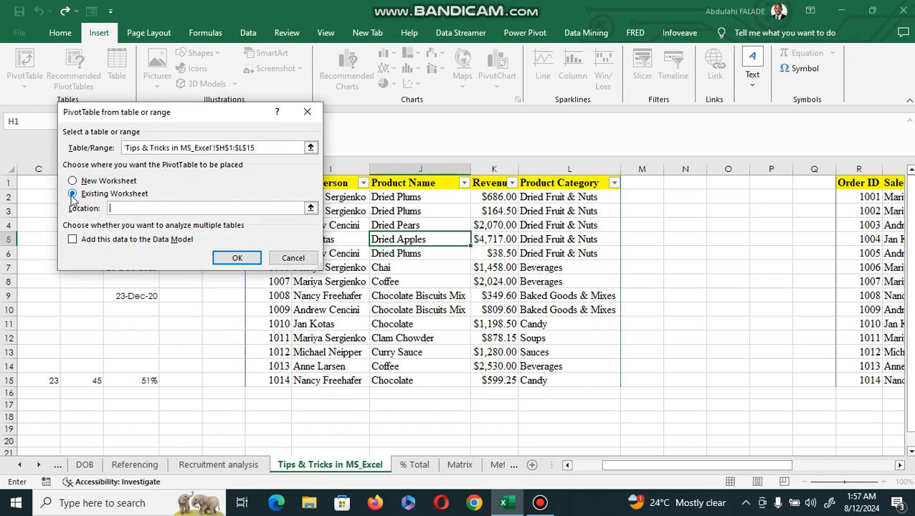
left_click(289, 430)
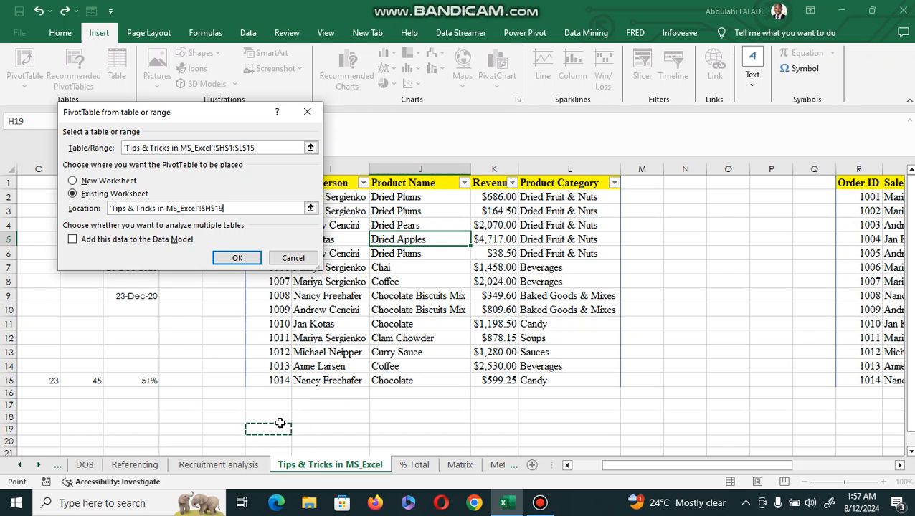
left_click(235, 257)
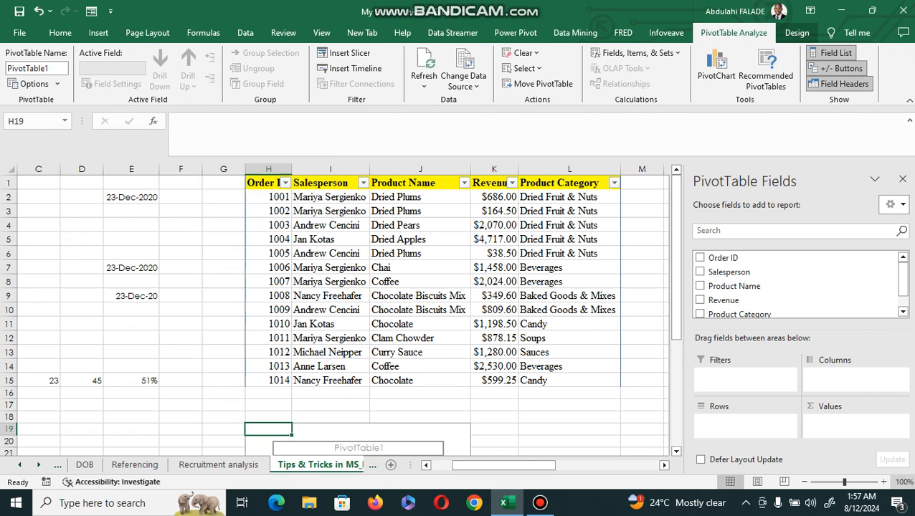
Add Salesperson to the PivotTable rows and Revenue to its values
left_click(677, 452)
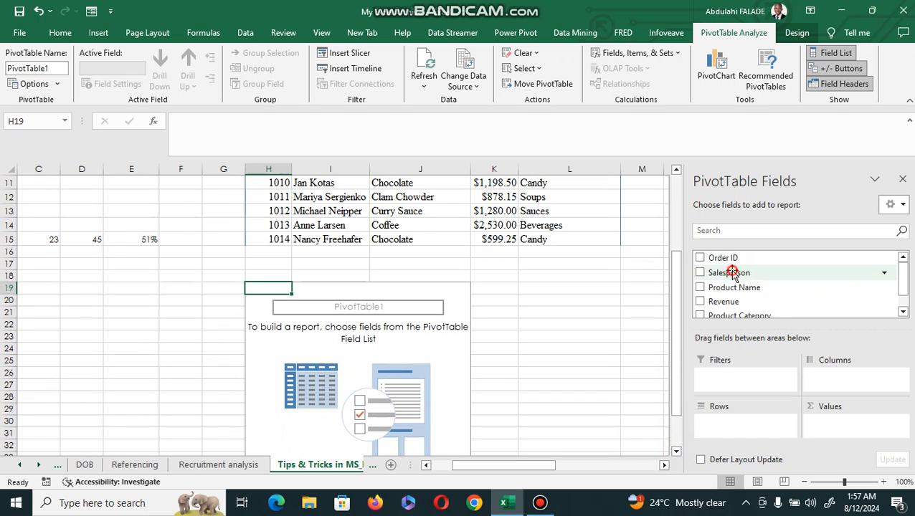
left_click_drag(731, 272, 729, 431)
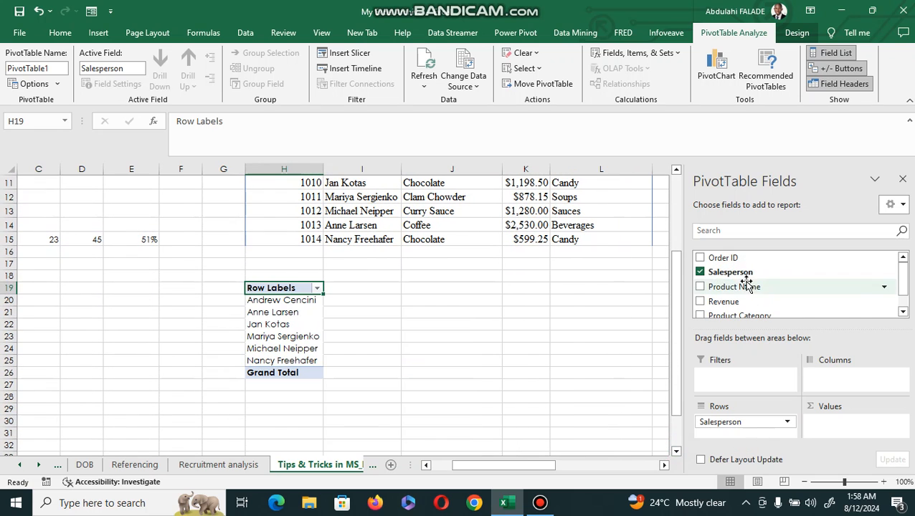
left_click_drag(731, 300, 827, 435)
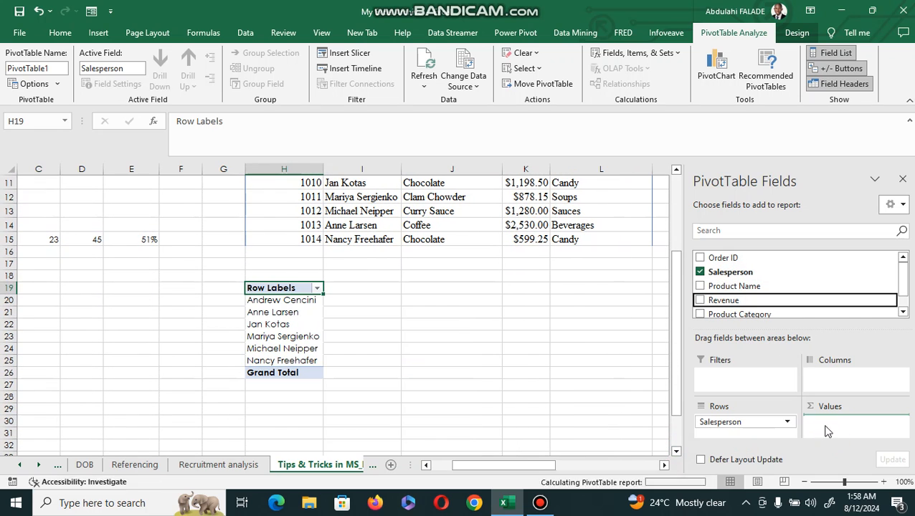
Open the cell formatting dialog for a salesperson label in the PivotTable and close it
left_click(287, 314)
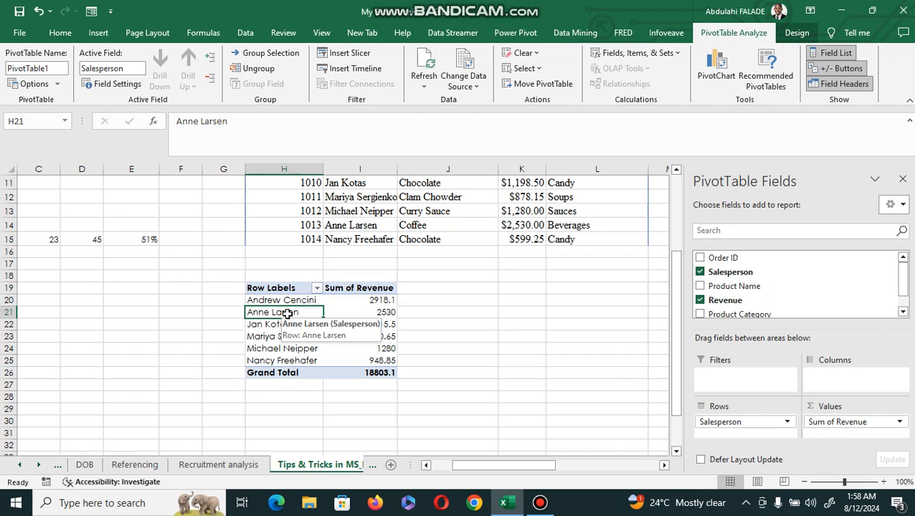
key("ctrl+1")
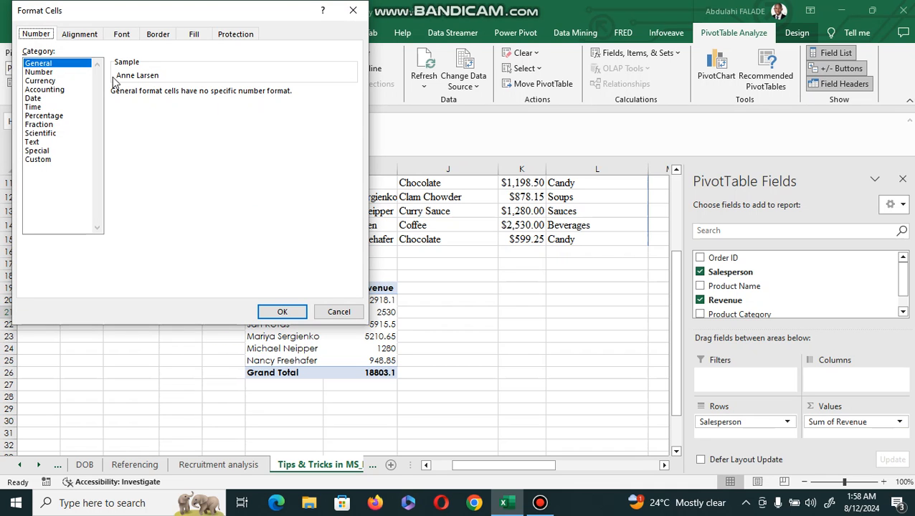
left_click(354, 13)
left_click(383, 310)
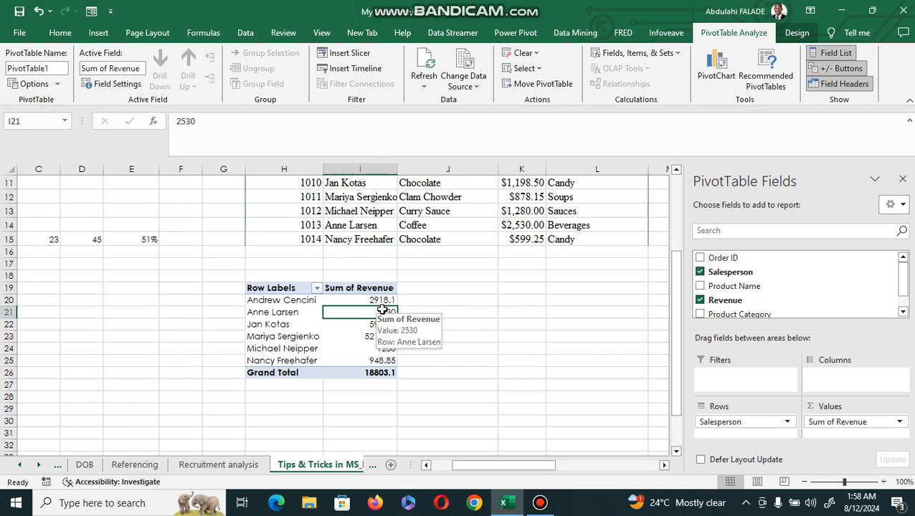